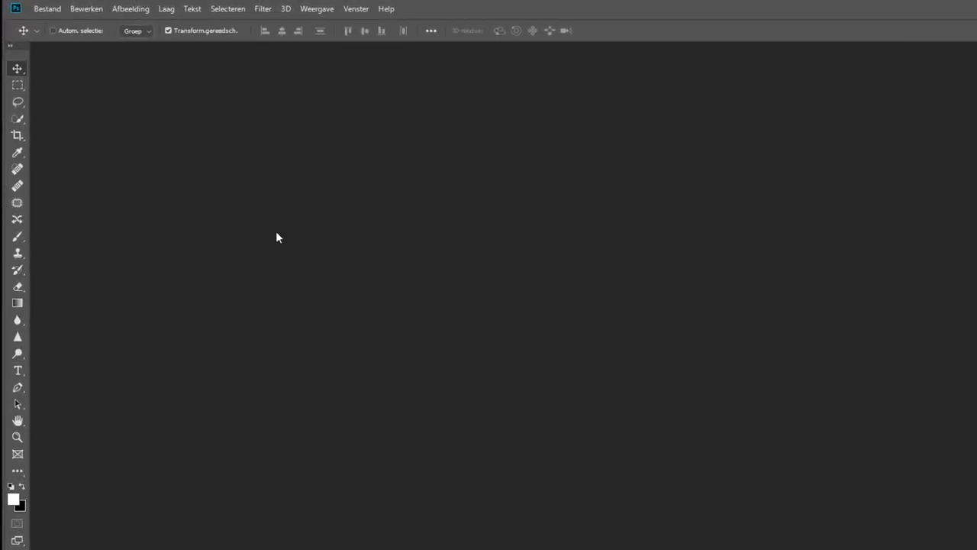
- Create a blank white 3000 × 2000 px, 72 ppi document from the preset
left_click(65, 13)
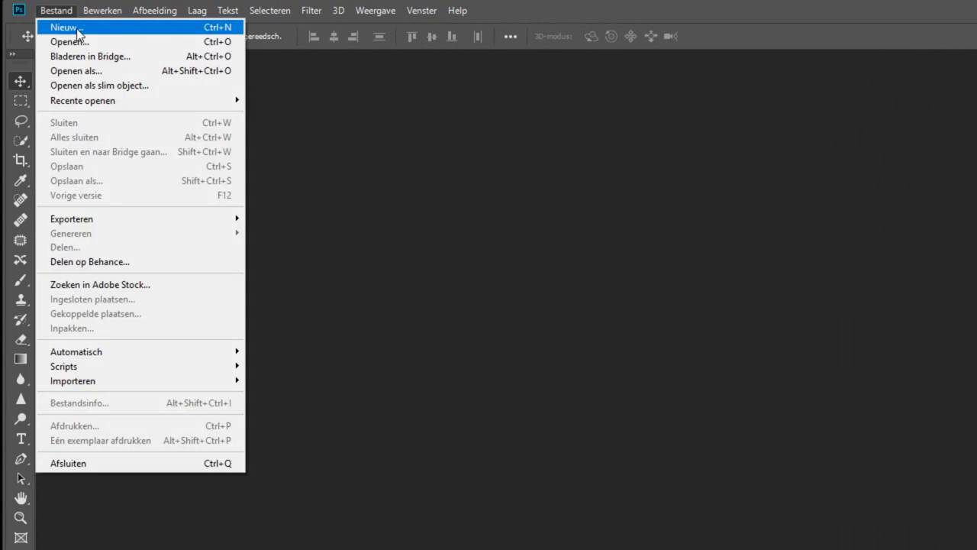
left_click(77, 28)
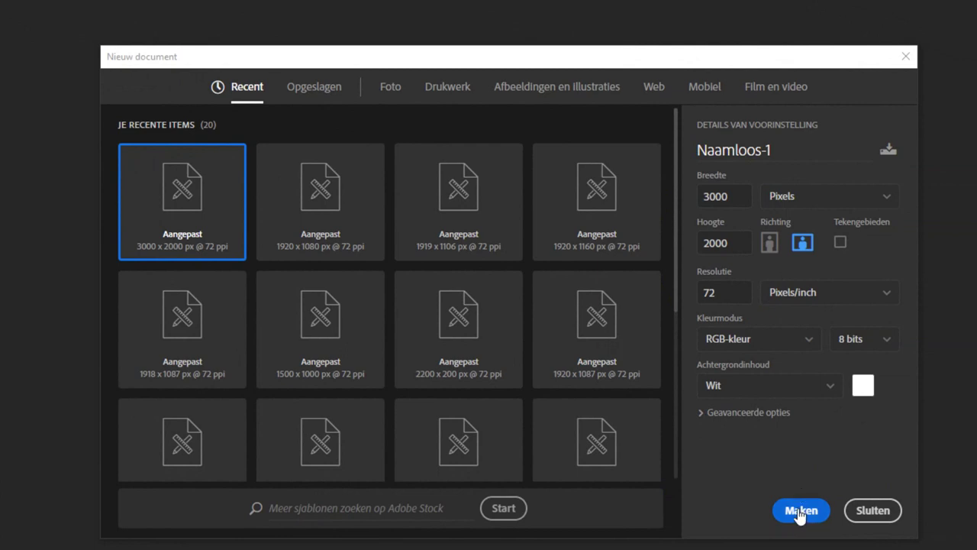
left_click(800, 513)
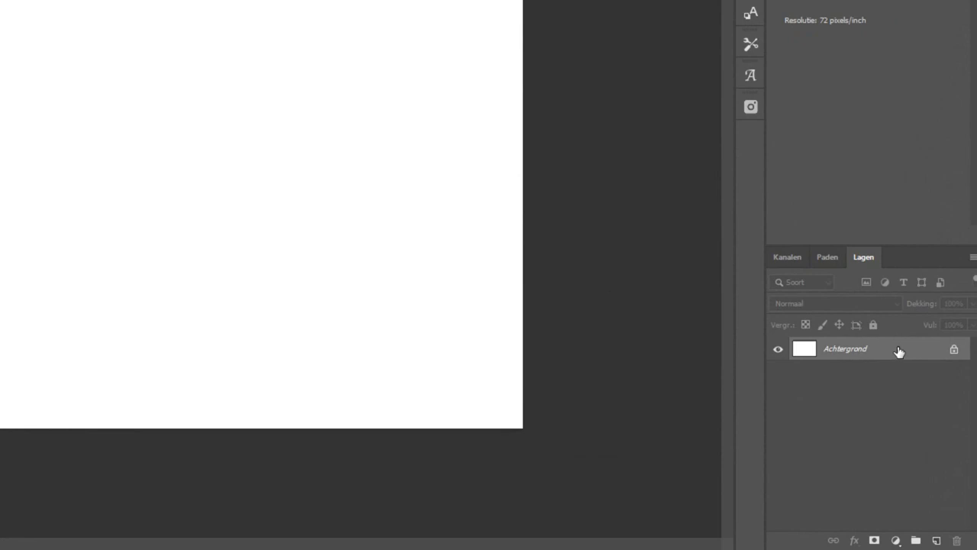
- Convert the Achtergrond background layer into a smart object named Laag 0
right_click(898, 347)
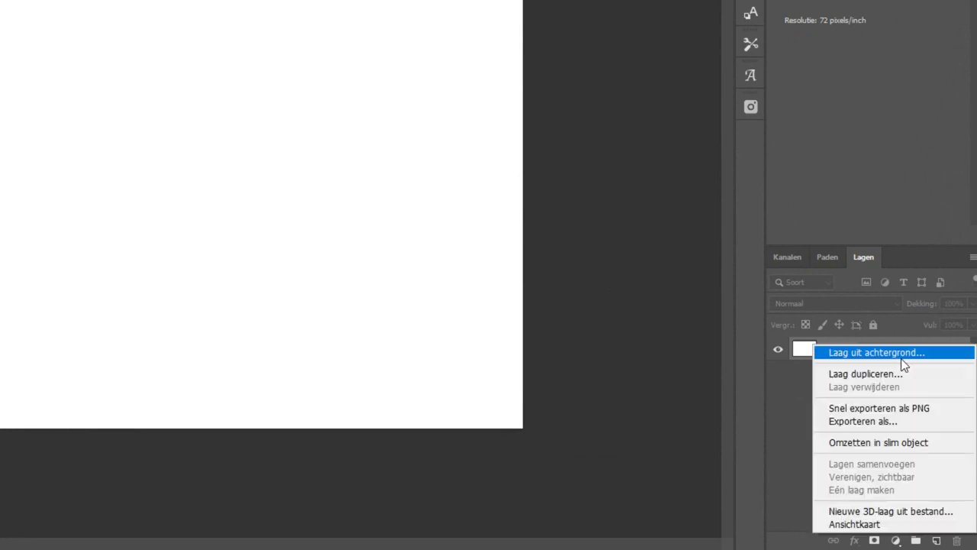
left_click(856, 441)
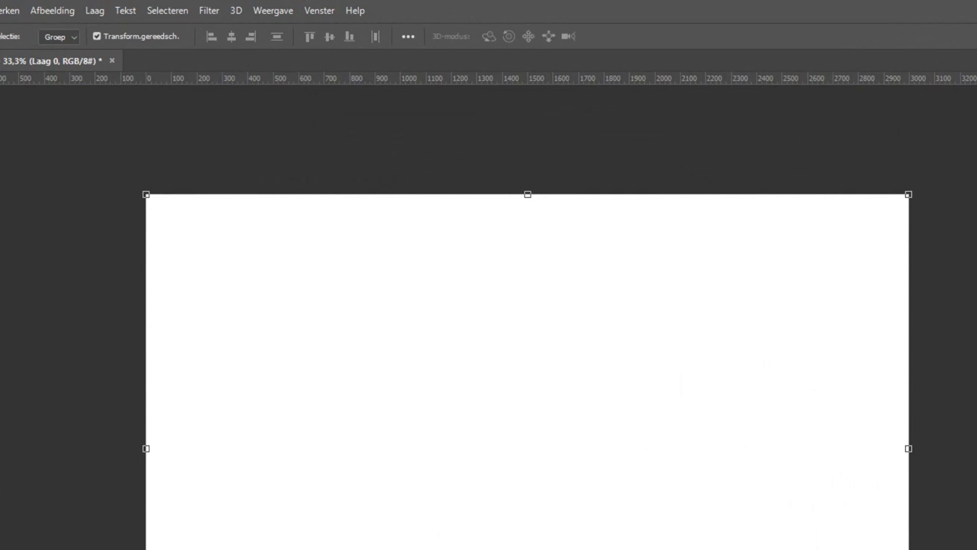
- Add uniform monochromatic noise at 400% to Laag 0
left_click(207, 10)
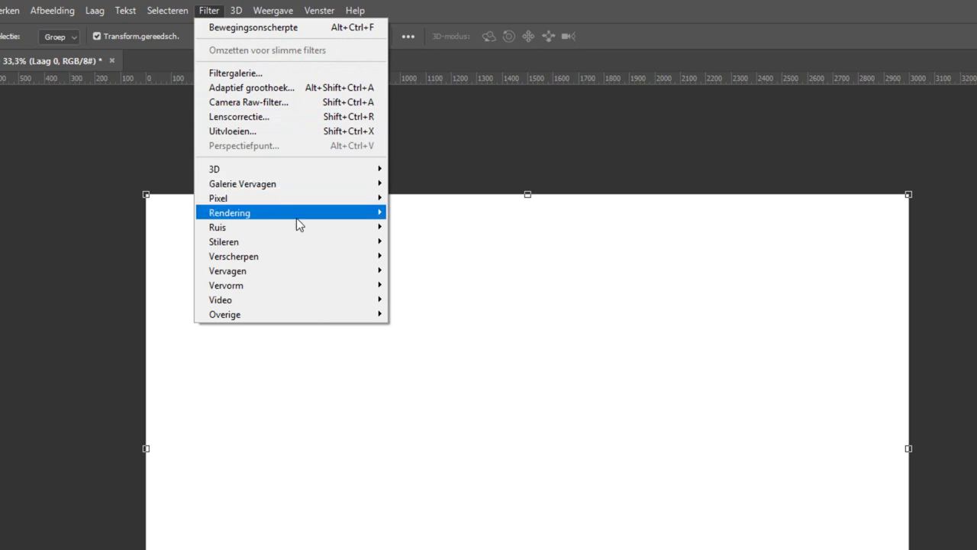
mouse_move(217, 227)
left_click(443, 257)
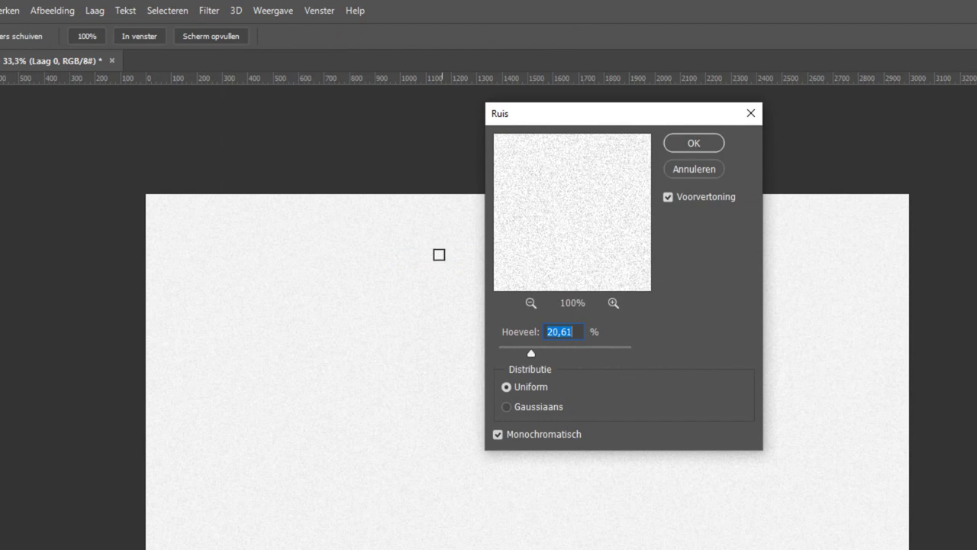
left_click_drag(543, 351, 654, 352)
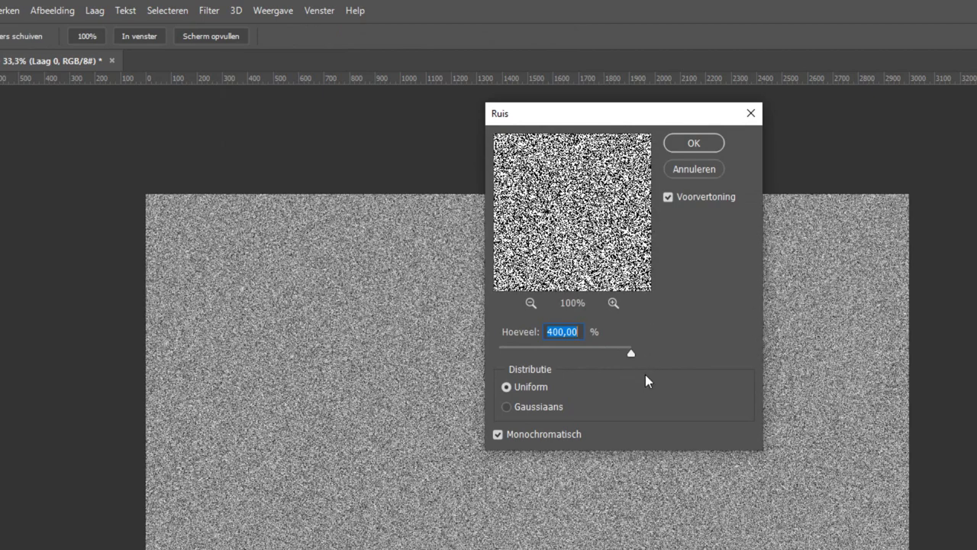
left_click(532, 435)
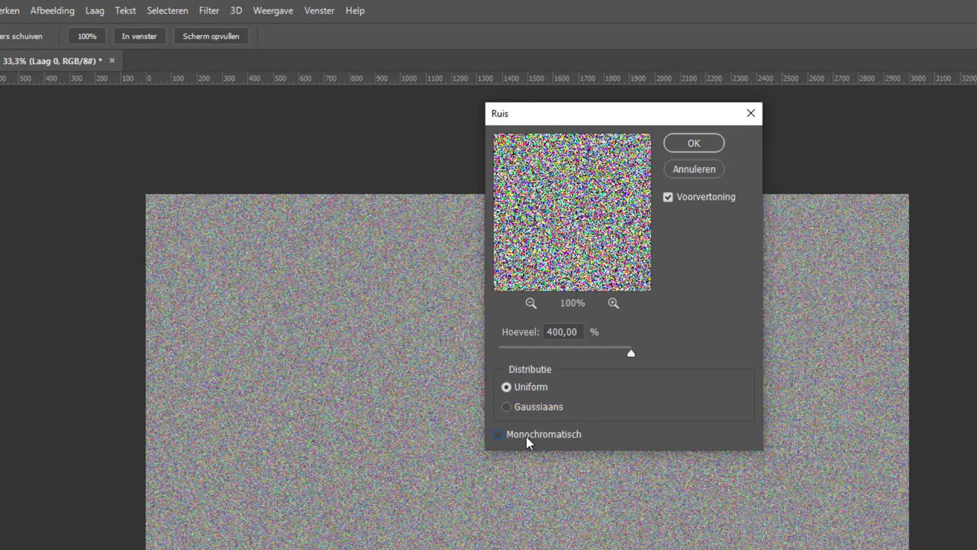
left_click(526, 435)
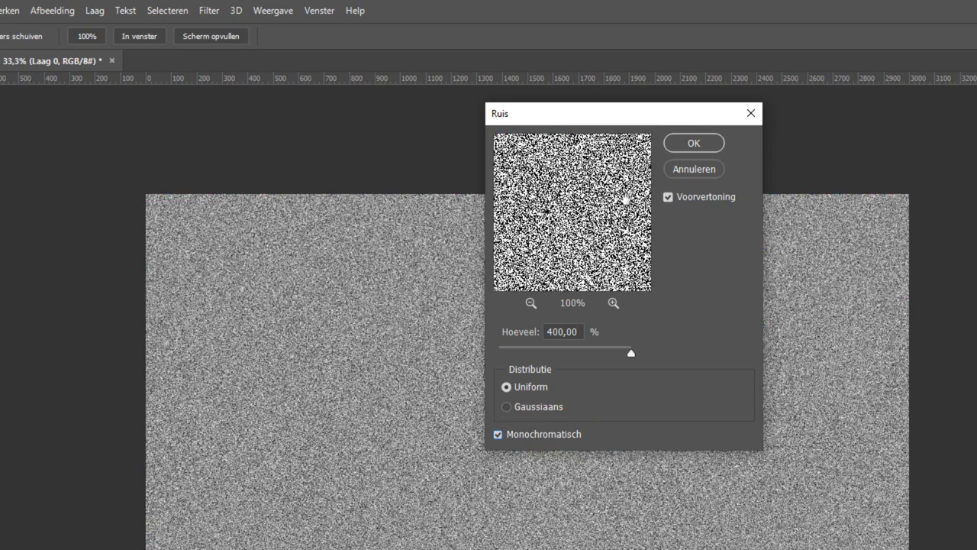
left_click(693, 144)
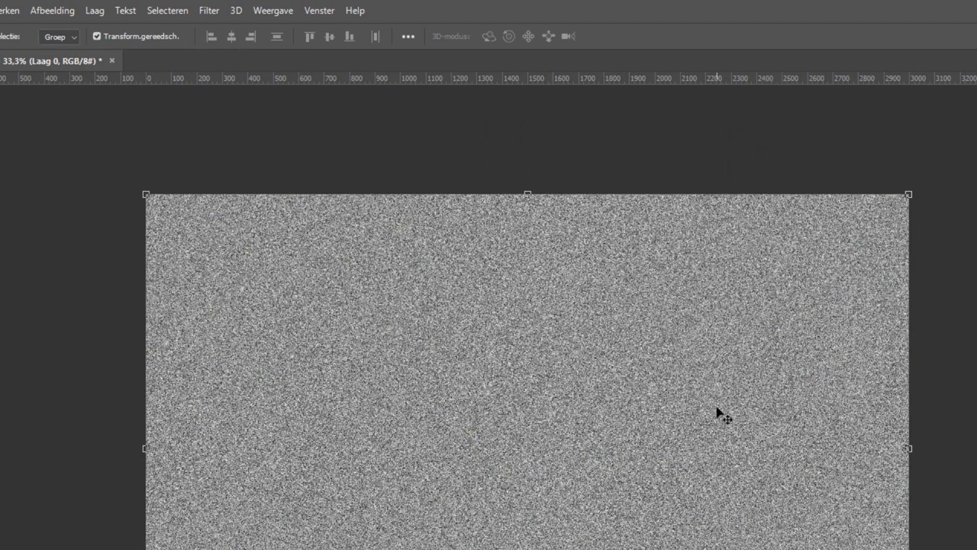
- Apply a horizontal Motion Blur, angle 0 and about 85 pixels, to the noise
left_click(208, 12)
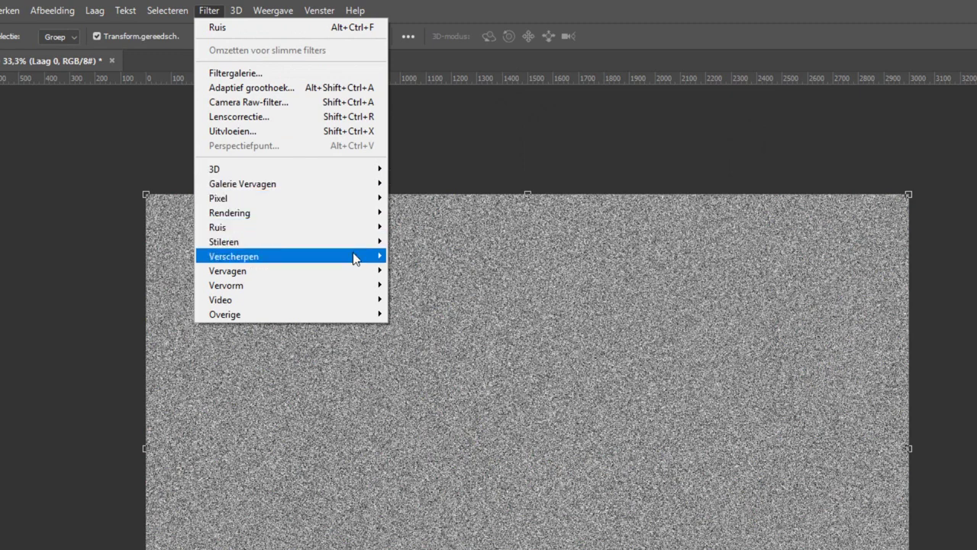
mouse_move(227, 270)
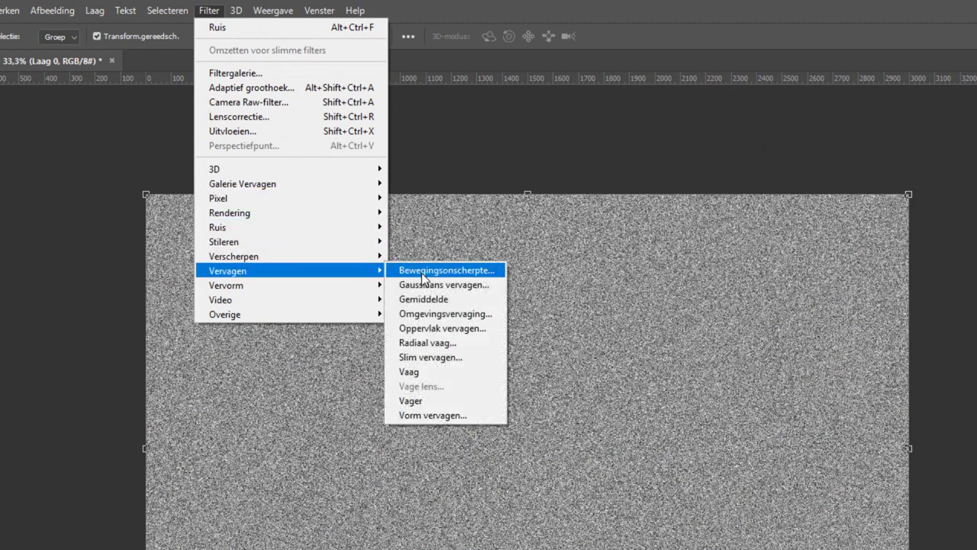
left_click(422, 272)
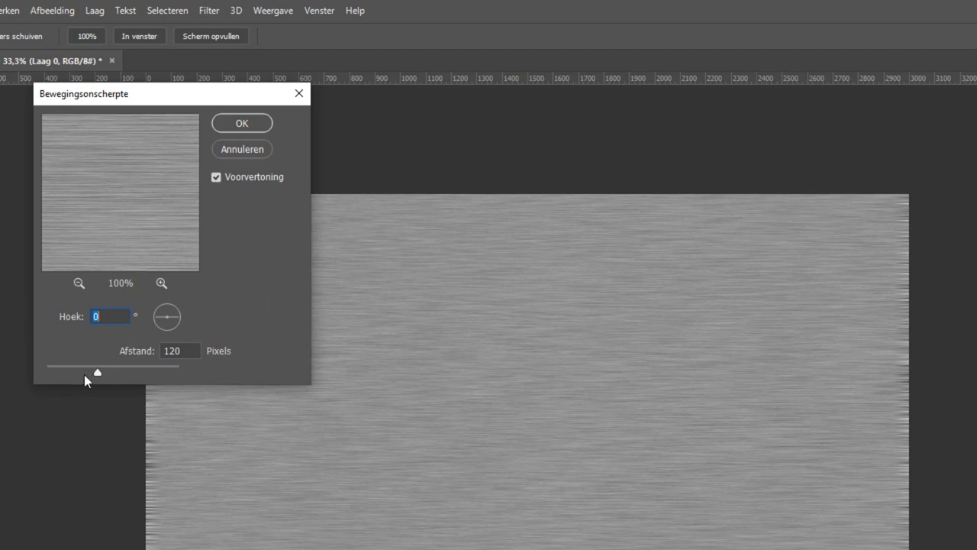
left_click_drag(83, 370, 107, 380)
left_click(237, 128)
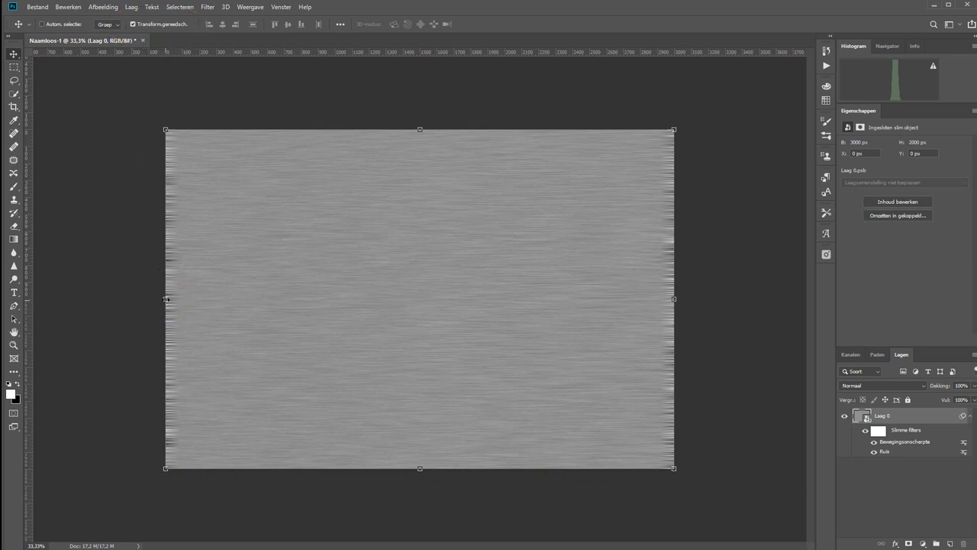
- Scale Laag 0 to about 108% so its blurred edges extend past the canvas
left_click(165, 298)
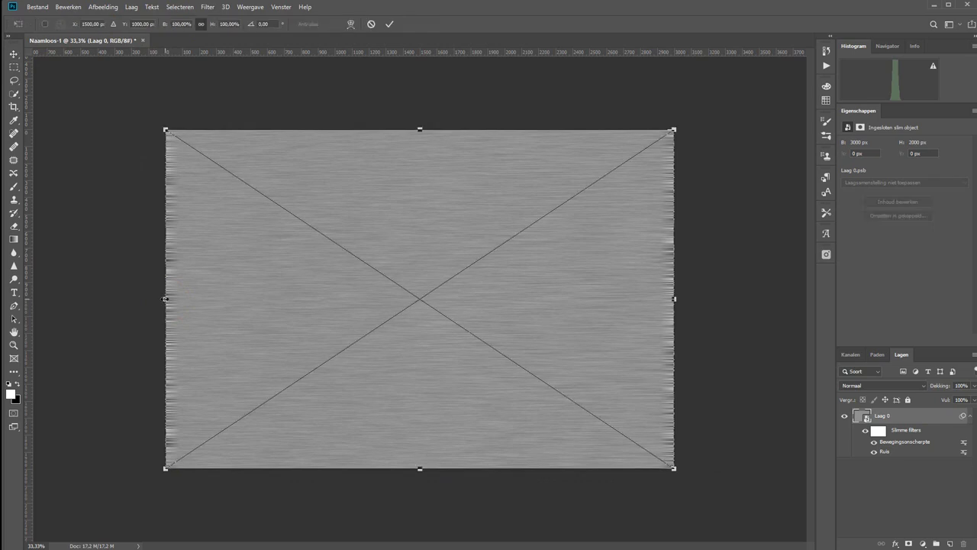
left_click_drag(165, 299, 144, 298)
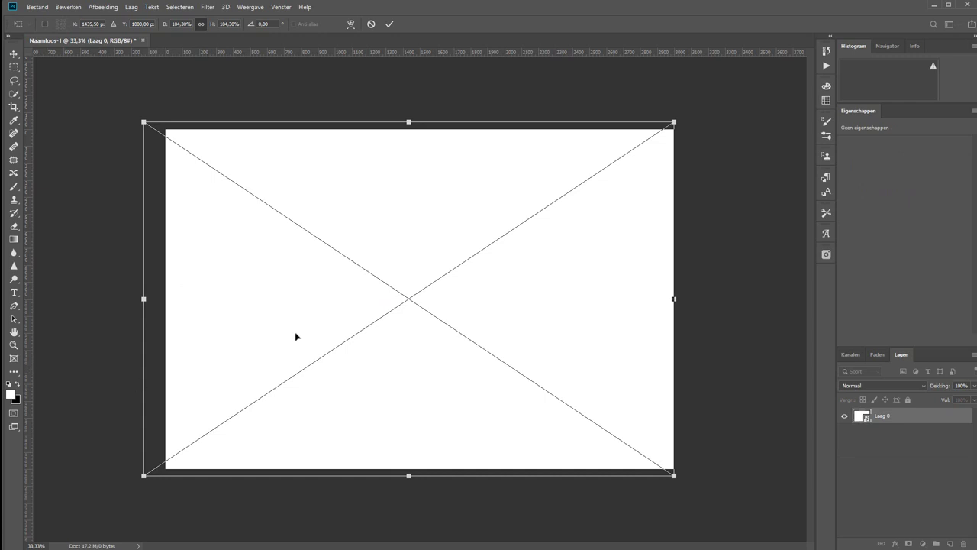
left_click_drag(674, 299, 696, 301)
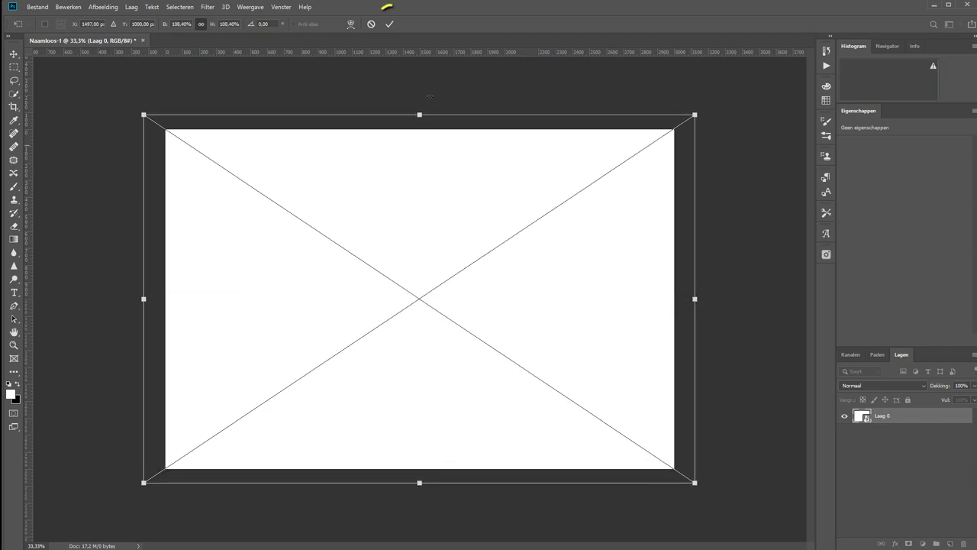
left_click(388, 25)
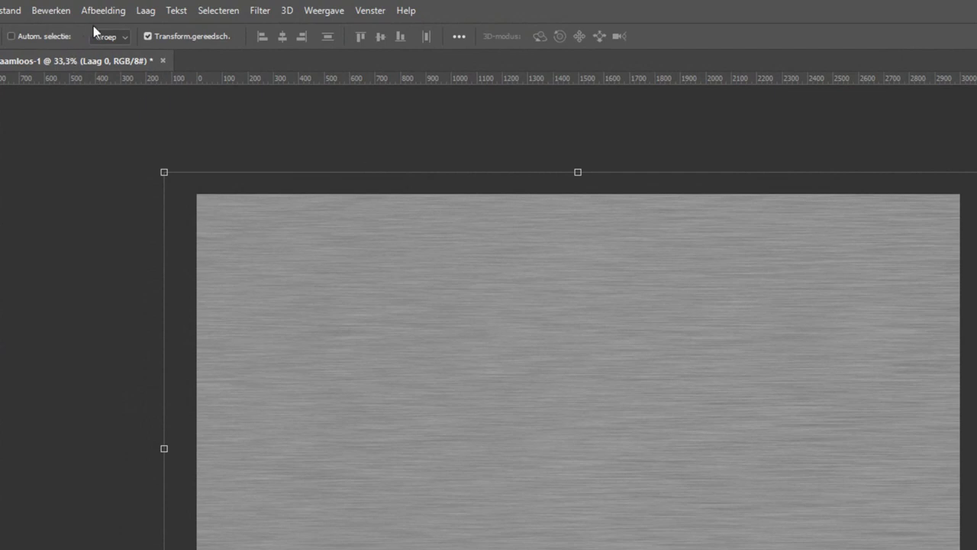
- Apply Levels with input values 120 / 1,00 / 164 to boost grain contrast
left_click(103, 12)
mouse_move(119, 51)
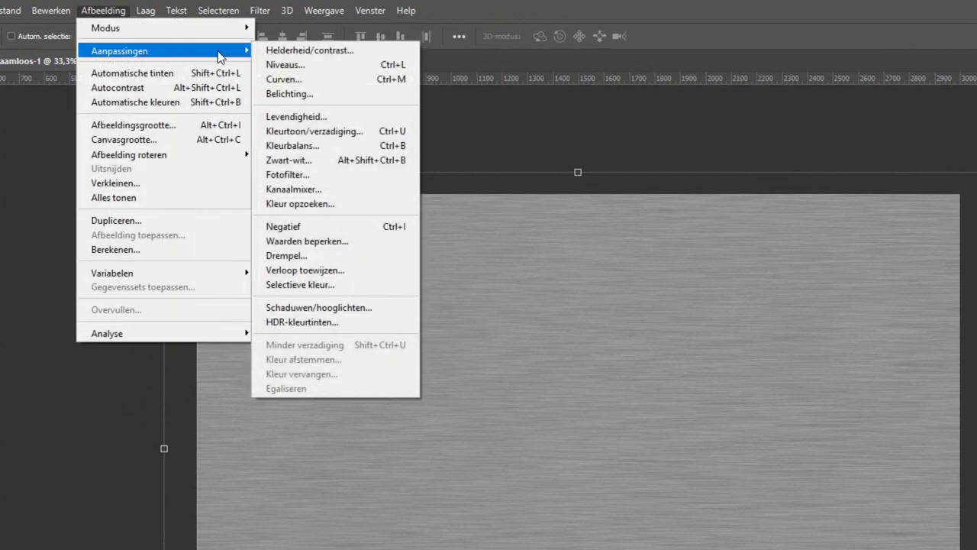
left_click(322, 66)
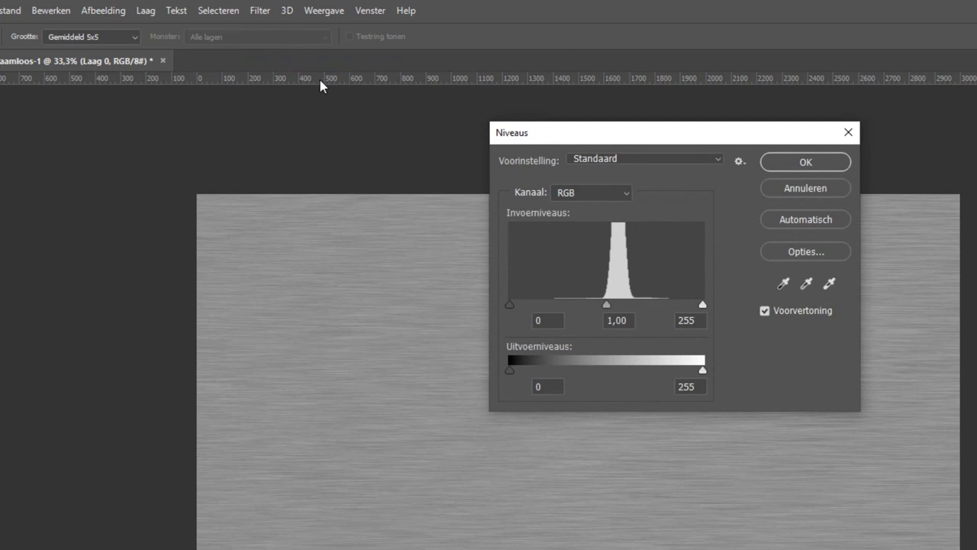
left_click_drag(509, 303, 604, 309)
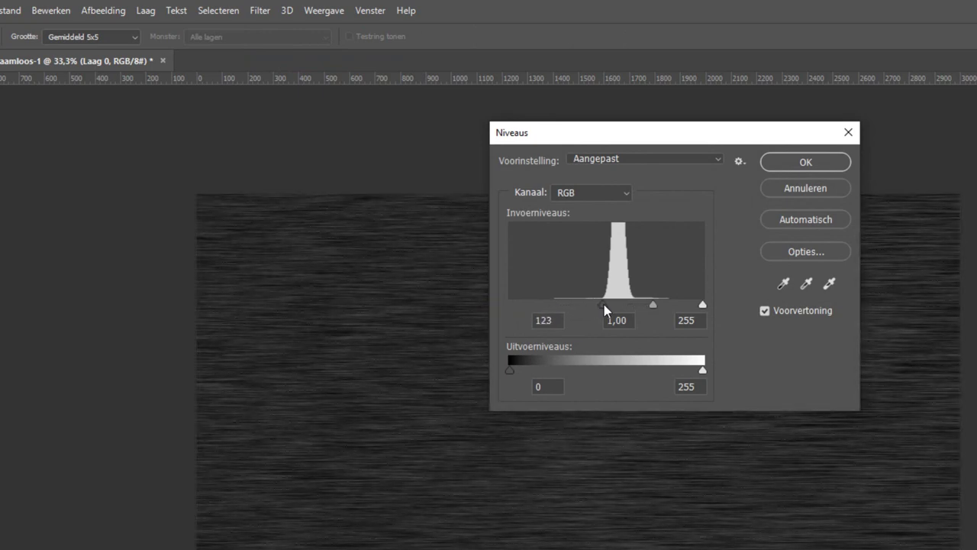
left_click_drag(702, 304, 635, 309)
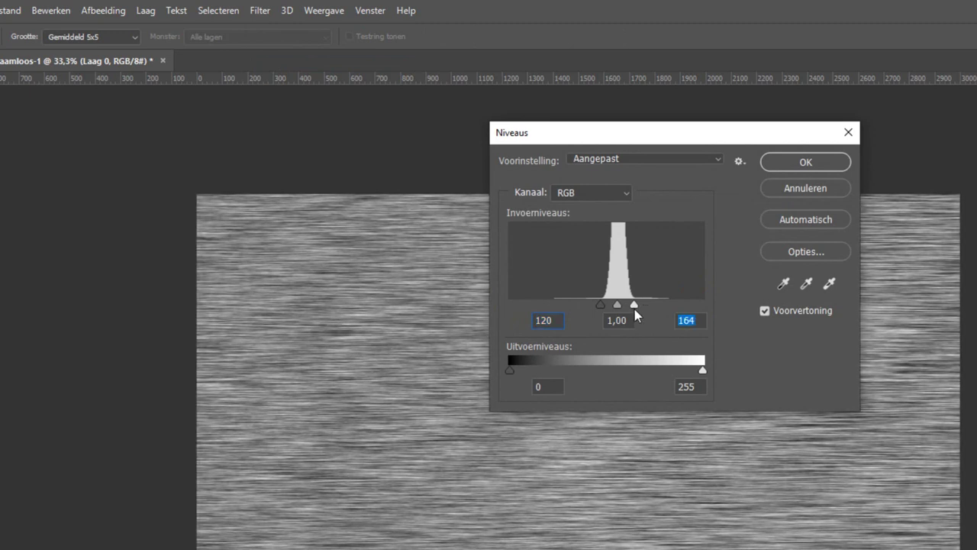
left_click(807, 163)
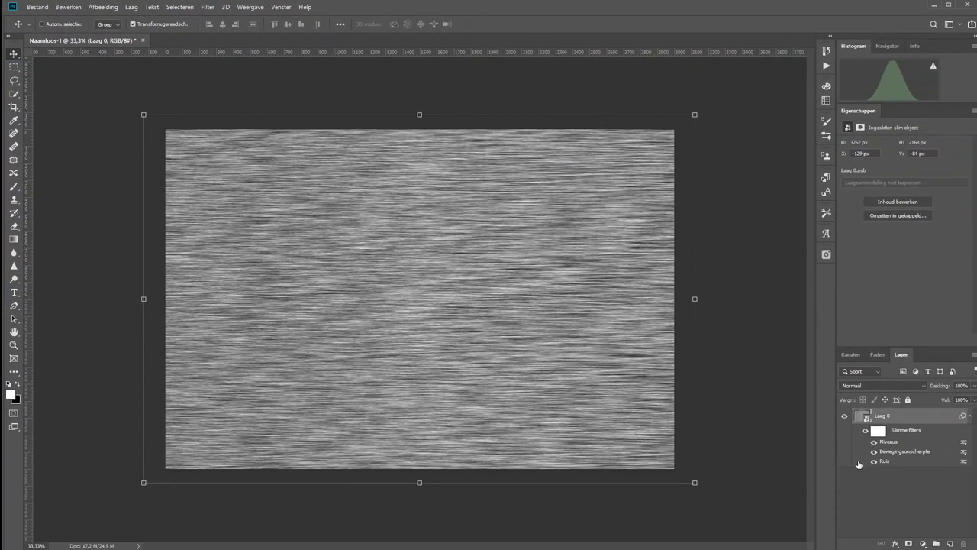
- Change the Motion Blur smart filter's distance to 92 pixels
double_click(903, 451)
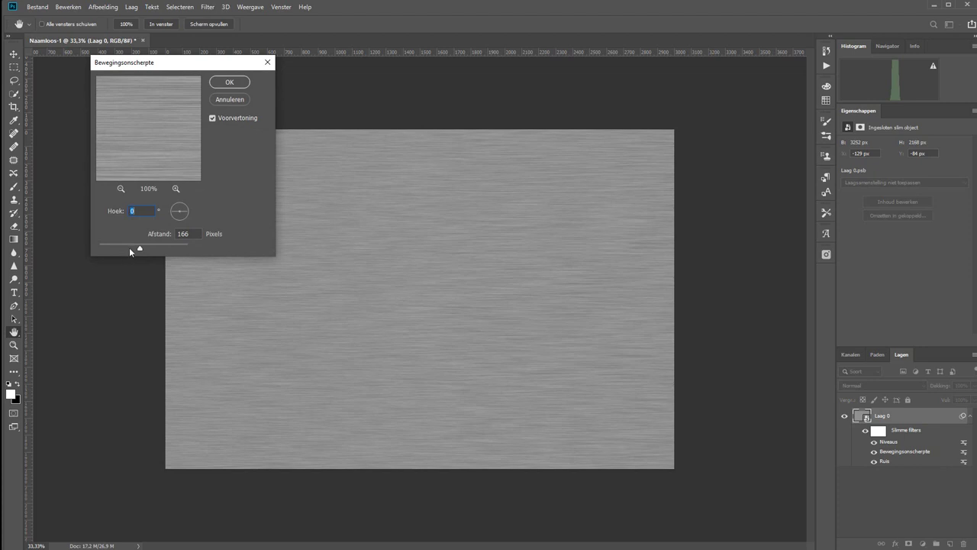
left_click(128, 248)
left_click(230, 82)
key("v")
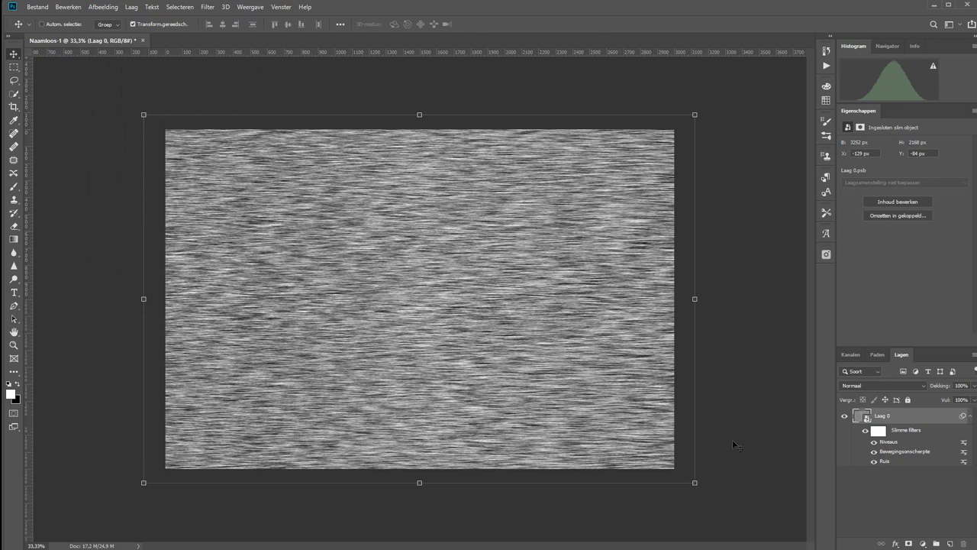
- Try a lower amount in the Noise smart filter, then restore it to 400%
double_click(885, 462)
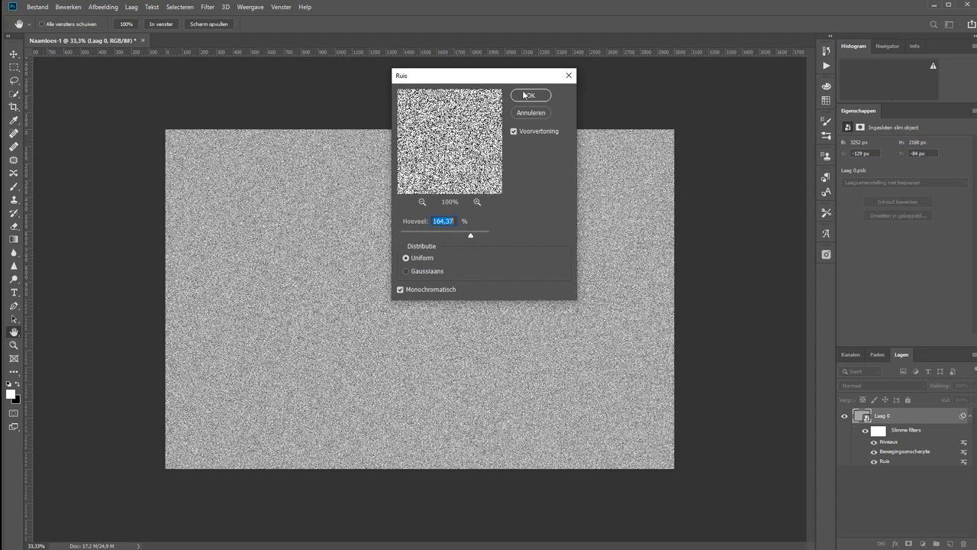
left_click(524, 95)
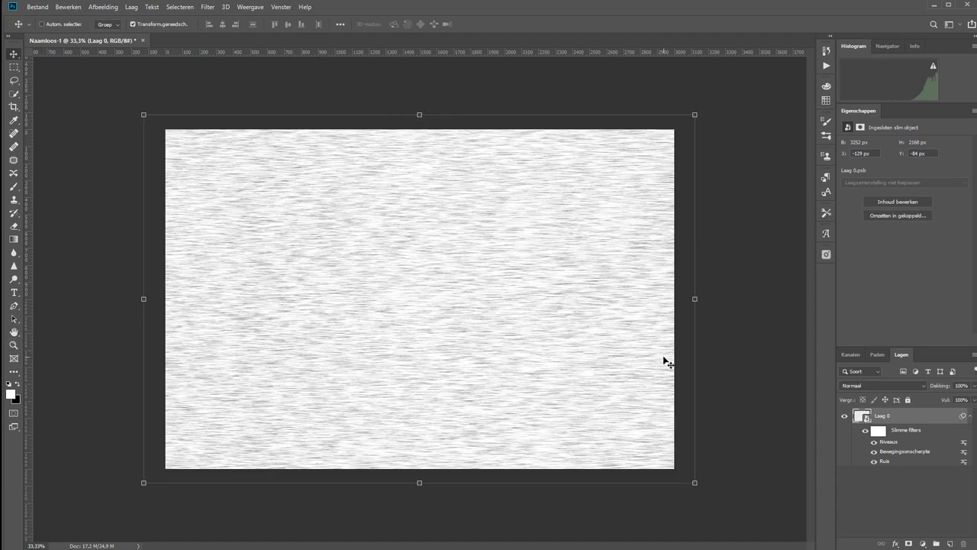
double_click(886, 462)
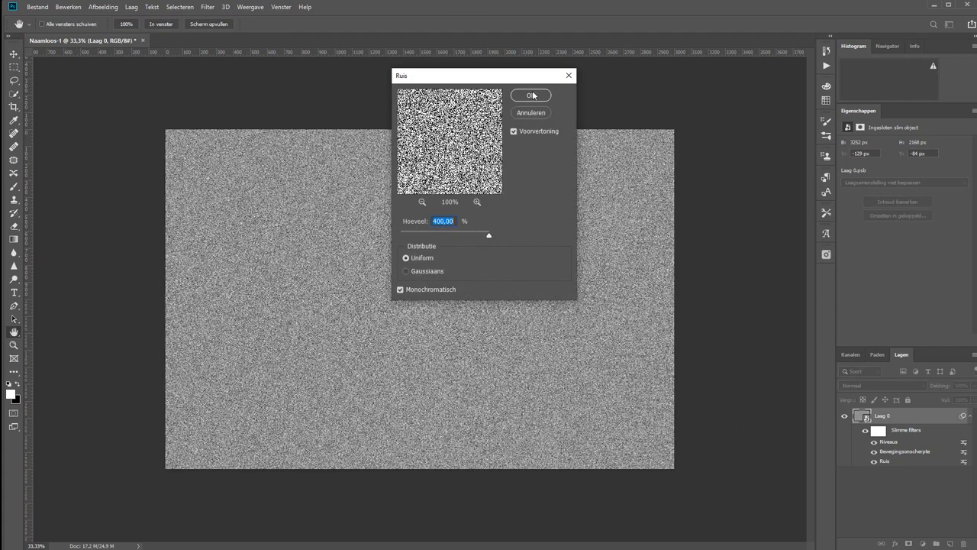
left_click(533, 94)
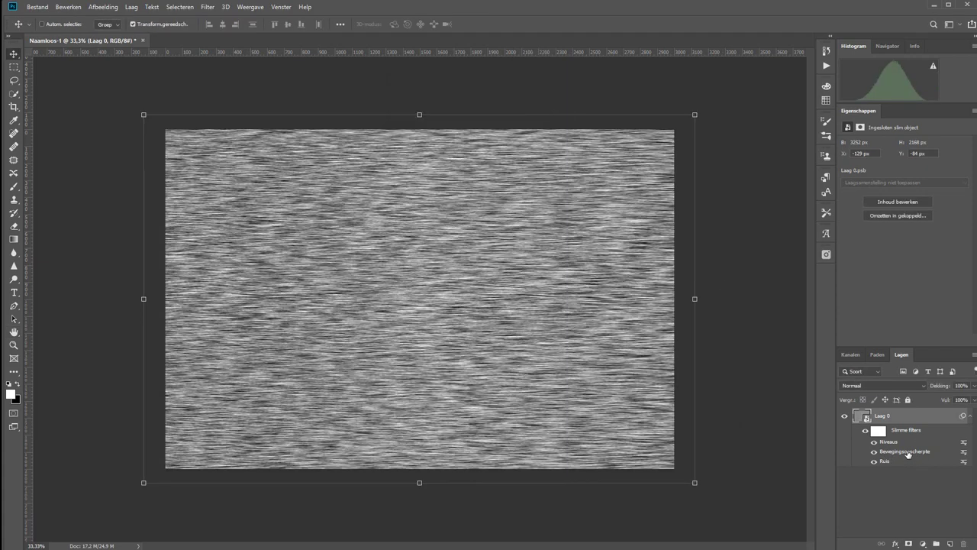
- Set the Motion Blur smart filter's distance to 138 pixels
double_click(906, 451)
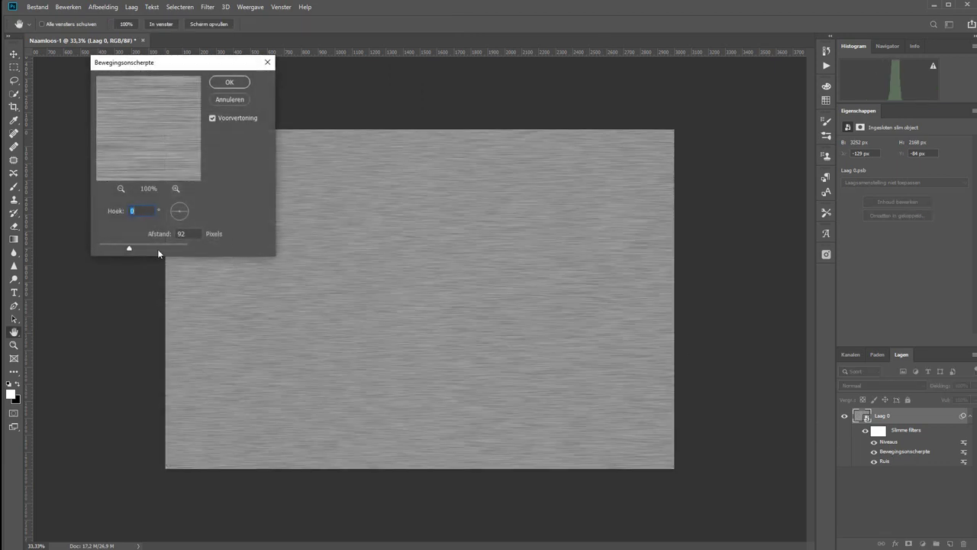
left_click_drag(141, 247, 136, 250)
left_click(229, 83)
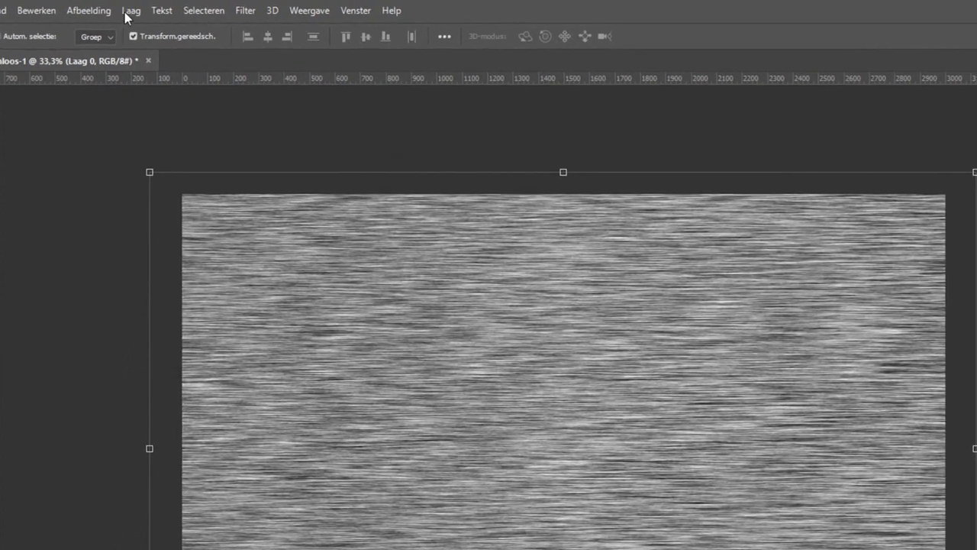
- Duplicate Laag 0 as 'Laag 0 kopiëren', hide the copy, and select the original
left_click(127, 13)
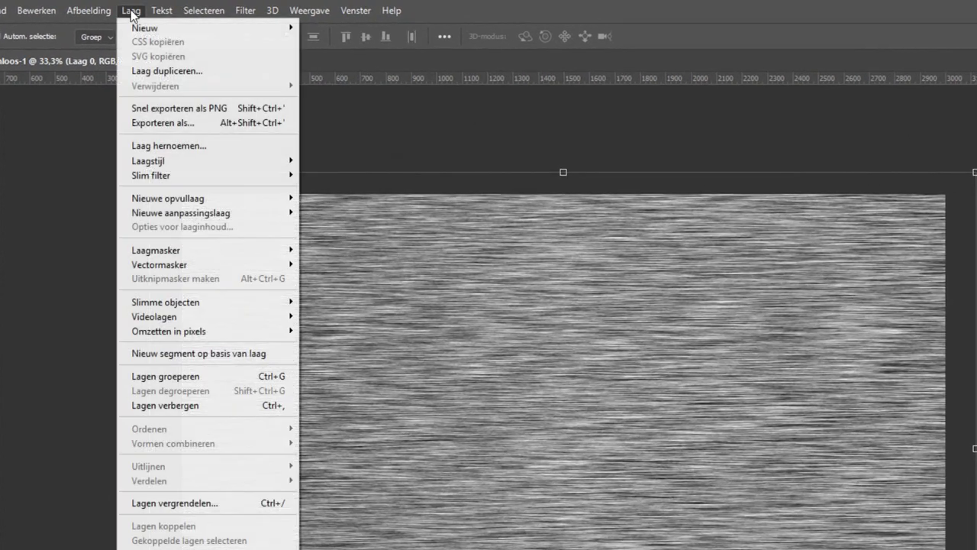
left_click(164, 71)
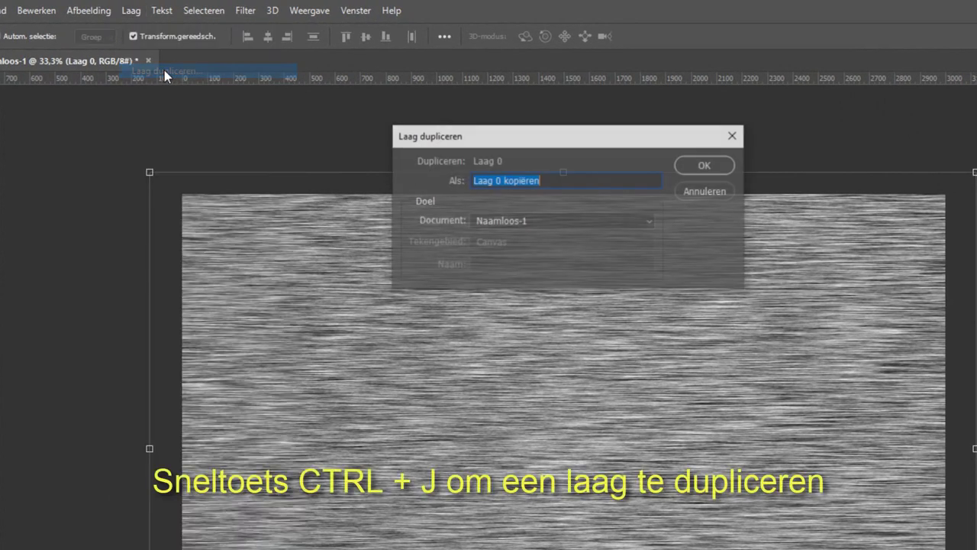
left_click(701, 167)
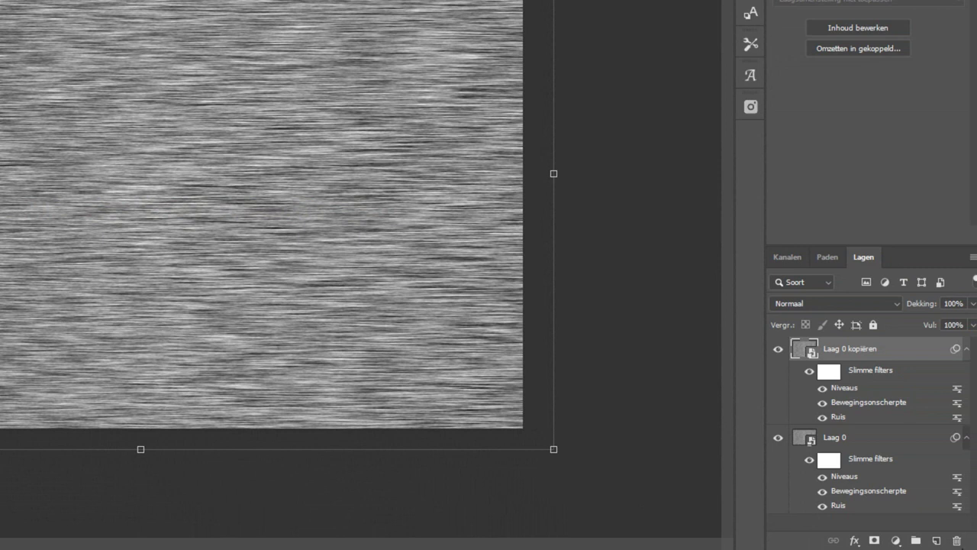
left_click(778, 350)
left_click(901, 438)
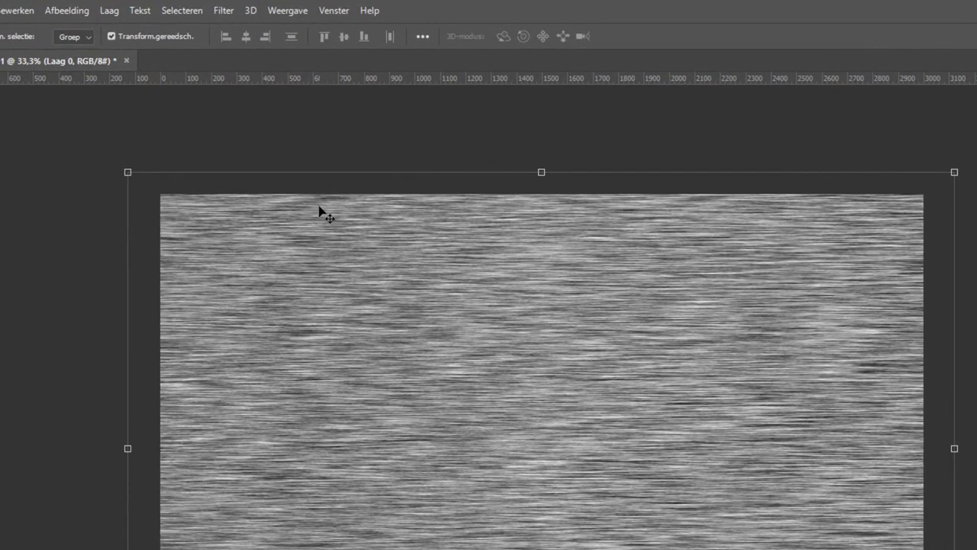
- In Liquify, push the bottom grain into waves with an enlarged Forward Warp brush
left_click(238, 11)
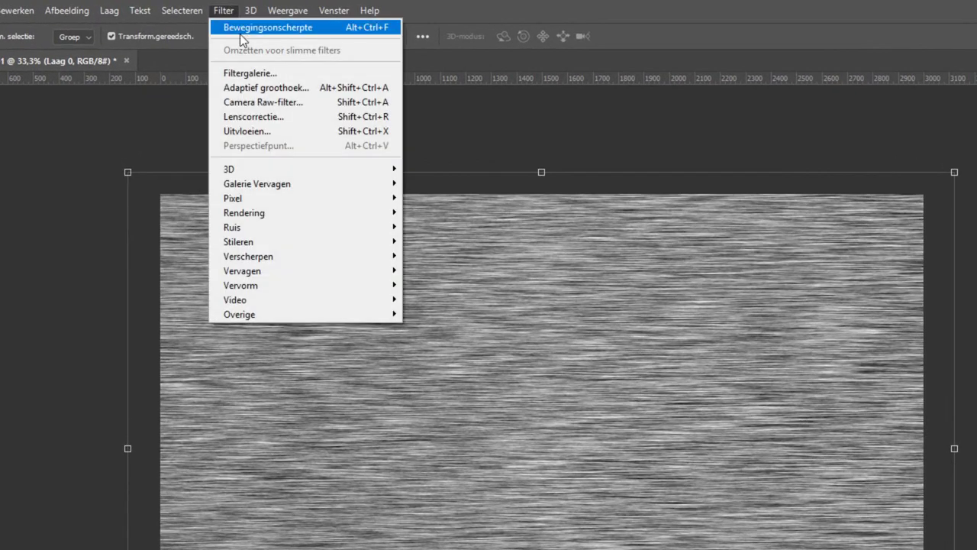
left_click(259, 129)
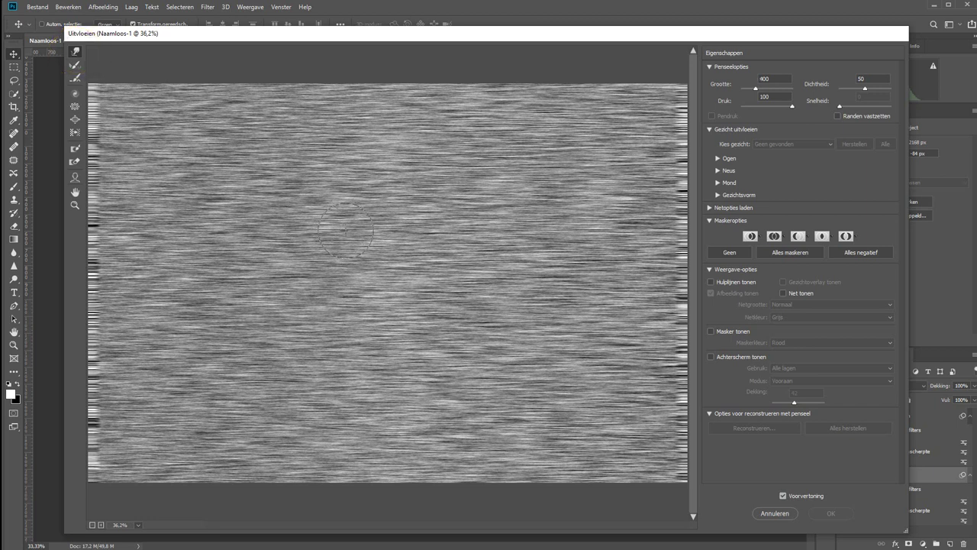
key("bracketright")
key("bracketright")
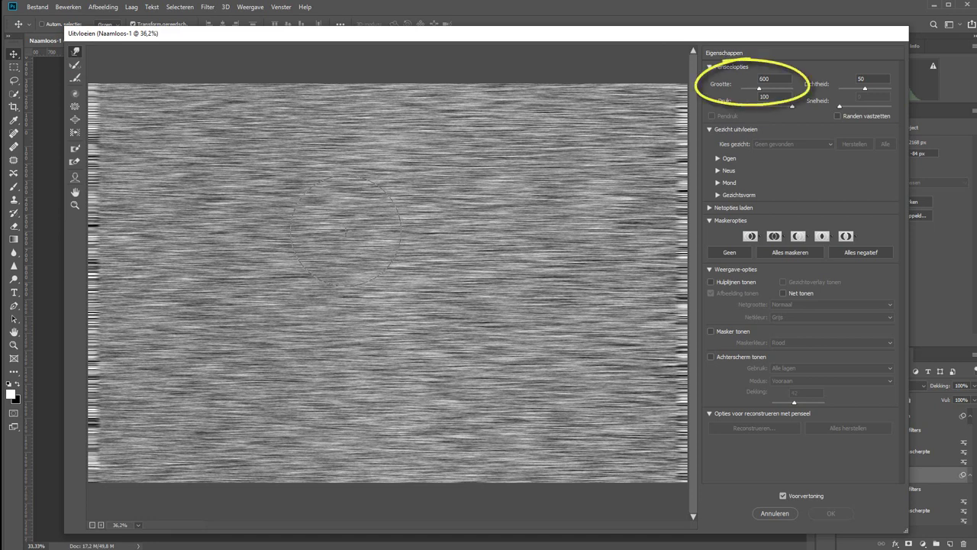
left_click_drag(164, 422, 183, 427)
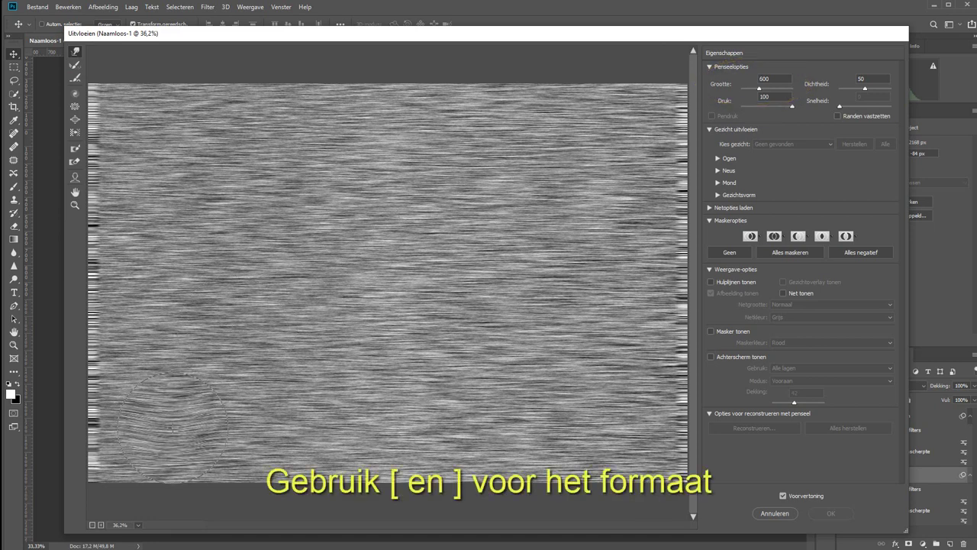
mouse_move(251, 431)
left_mouse_down()
mouse_move(298, 408)
mouse_move(466, 427)
left_mouse_up()
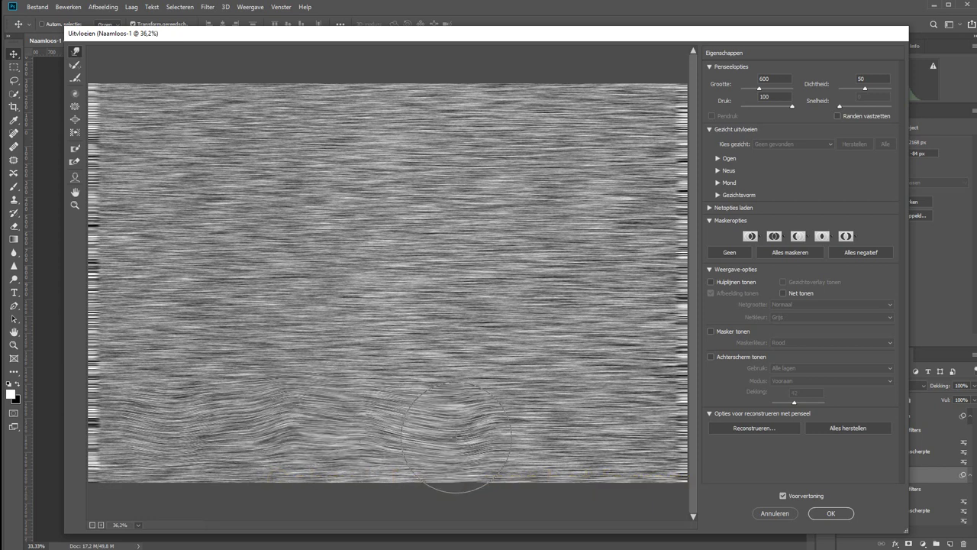
left_click_drag(536, 439, 643, 388)
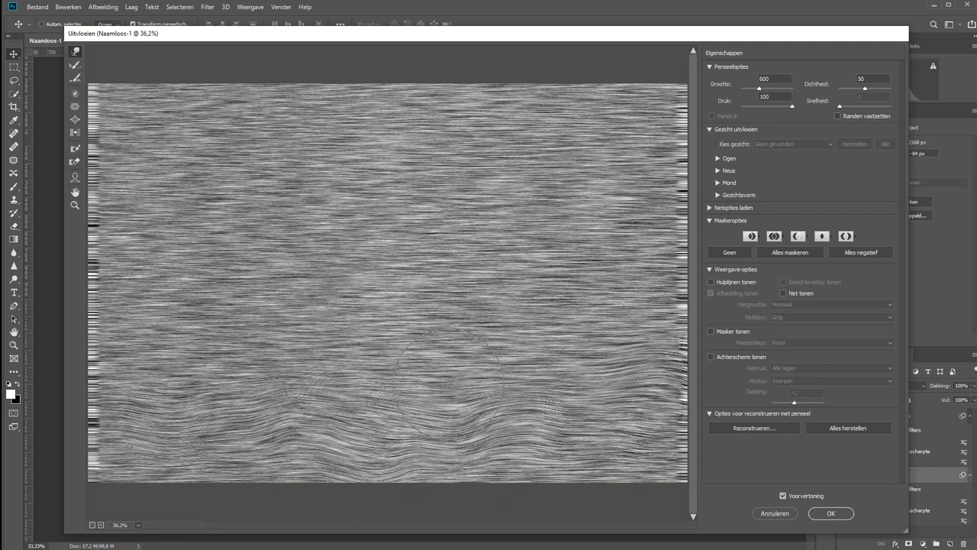
mouse_move(643, 366)
left_mouse_down()
mouse_move(320, 374)
mouse_move(157, 362)
mouse_move(149, 382)
mouse_move(310, 372)
mouse_move(450, 390)
left_mouse_up()
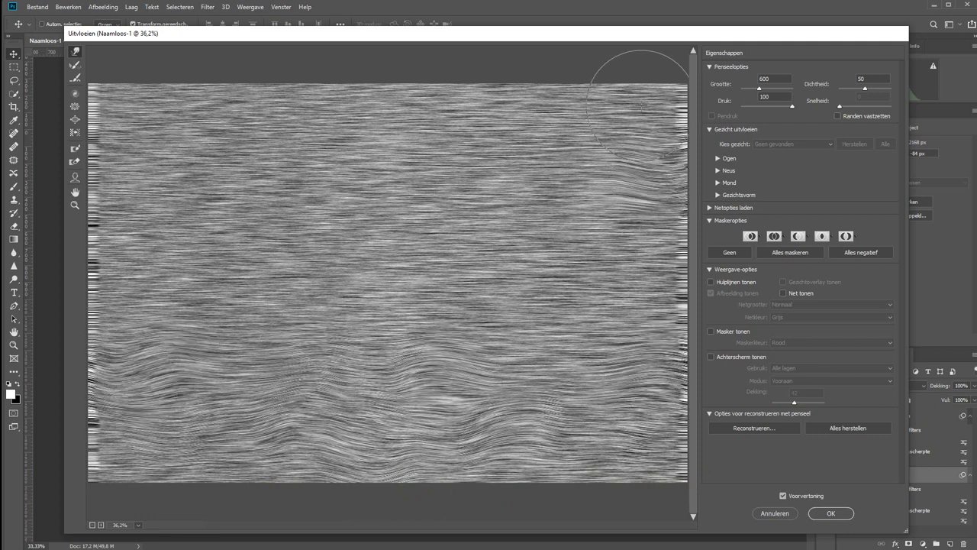
- Warp the top grain into waves and knots, undo the torn edge, and apply Liquify
mouse_move(654, 87)
left_mouse_down()
mouse_move(571, 76)
mouse_move(422, 121)
left_mouse_up()
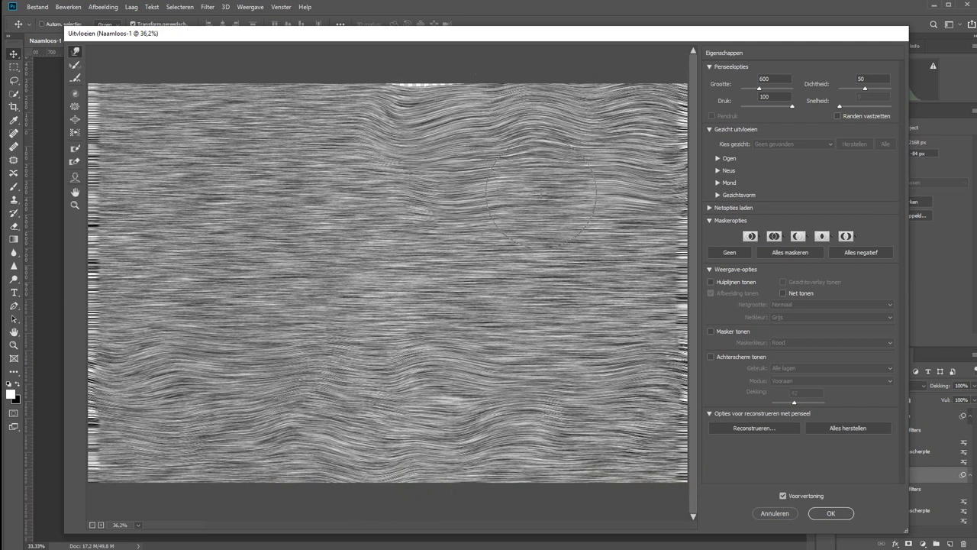
key("bracketleft")
key("bracketleft")
key("bracketleft")
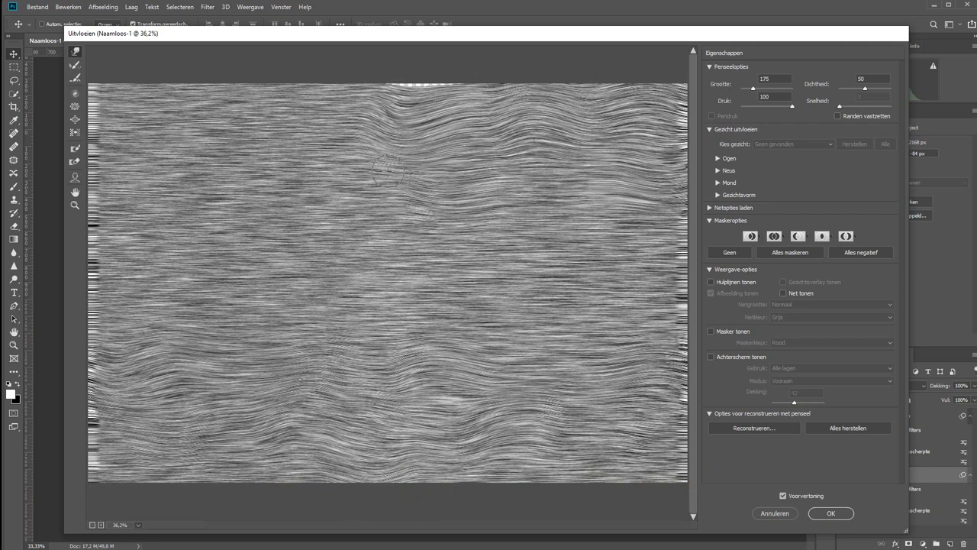
left_click_drag(389, 172, 359, 170)
left_click_drag(309, 139, 281, 121)
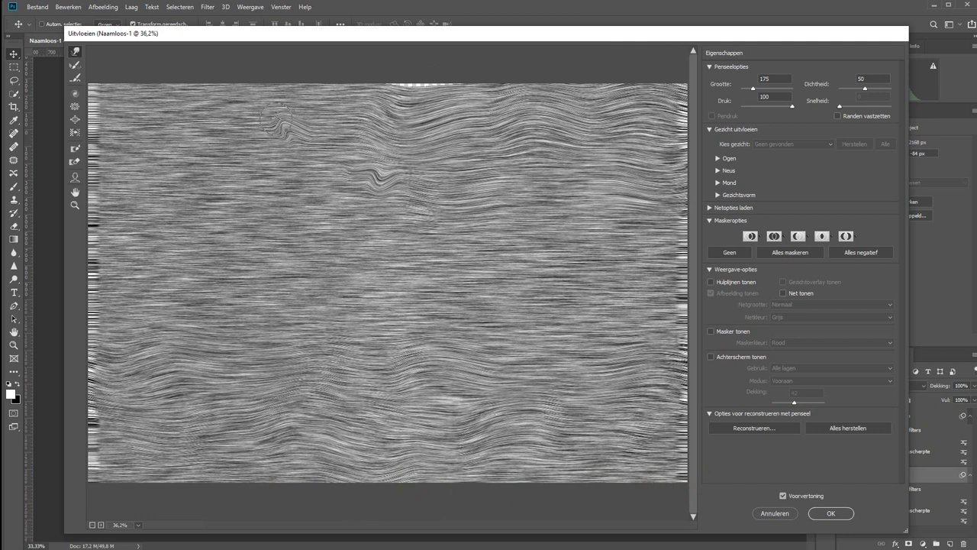
key("bracketright")
key("bracketright")
key("bracketright")
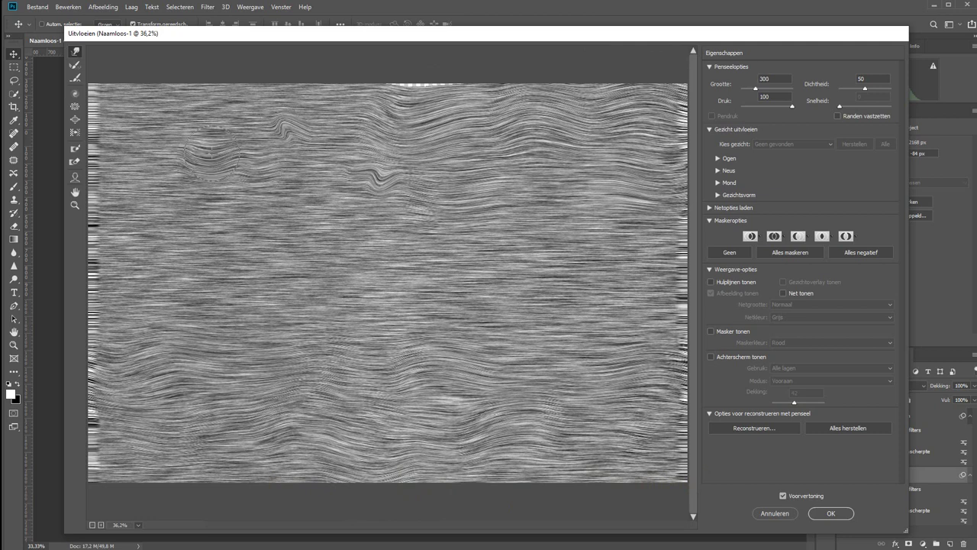
left_click_drag(252, 169, 134, 165)
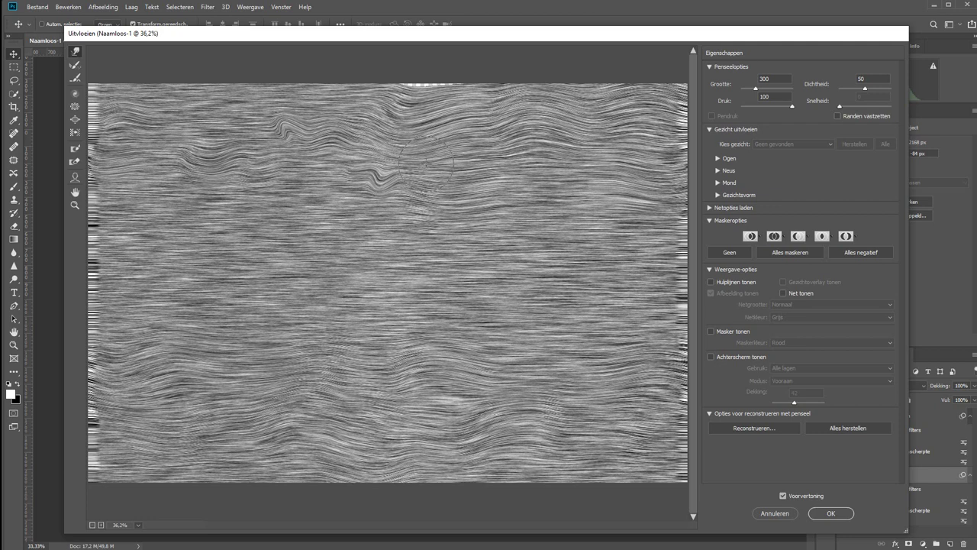
left_click_drag(254, 78, 256, 93)
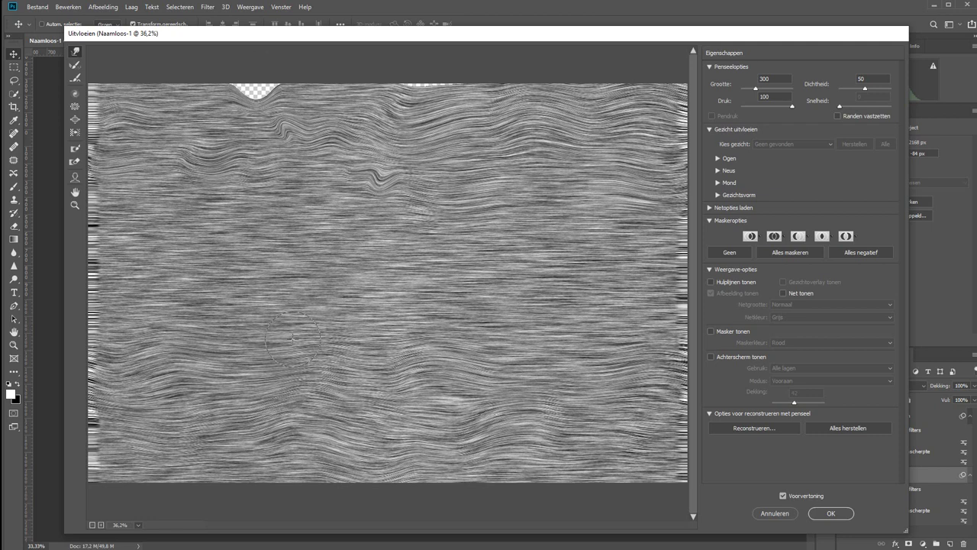
key("ctrl+alt+z")
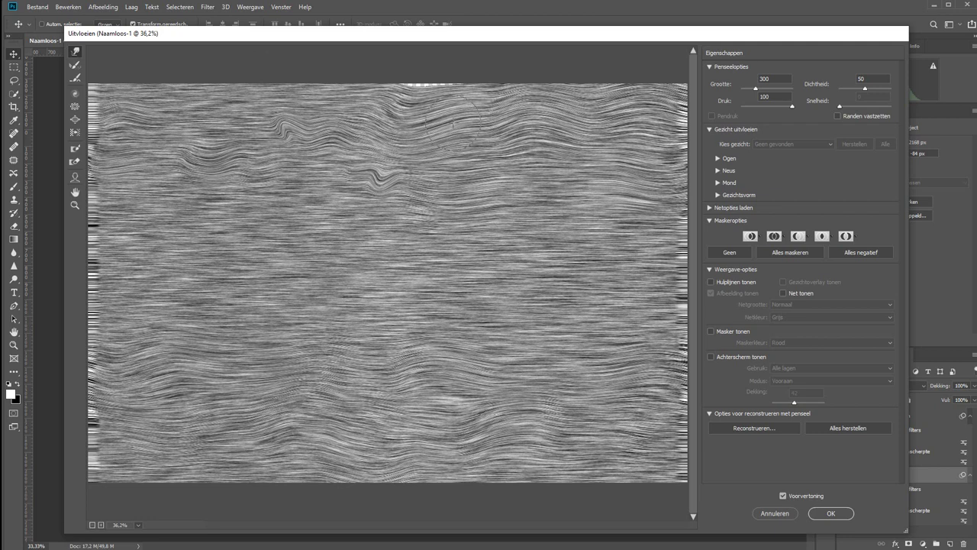
left_click_drag(413, 105, 458, 85)
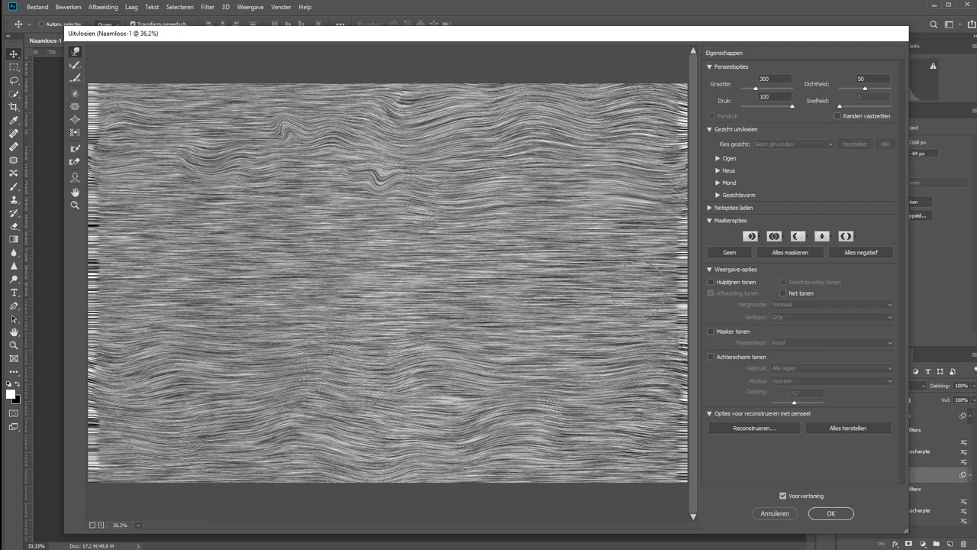
left_click(827, 511)
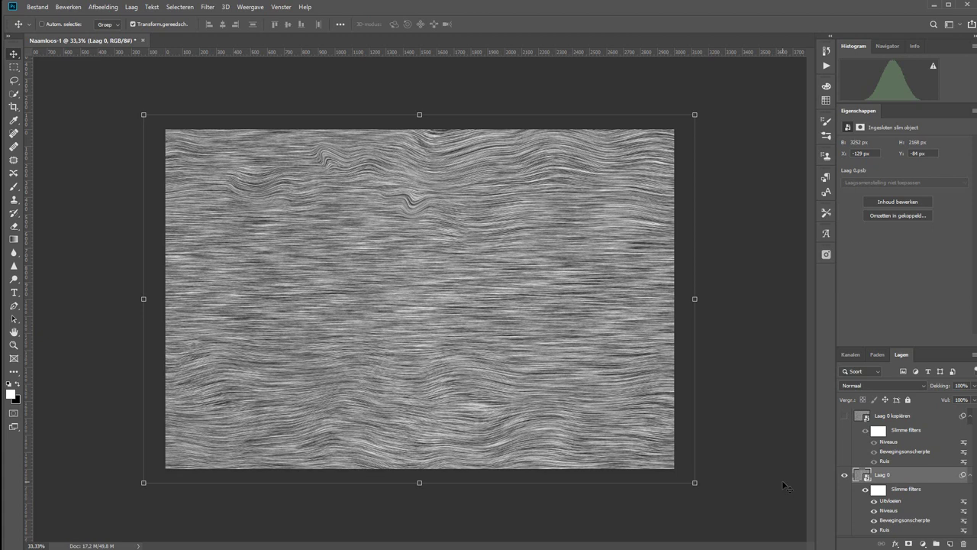
left_click(844, 416)
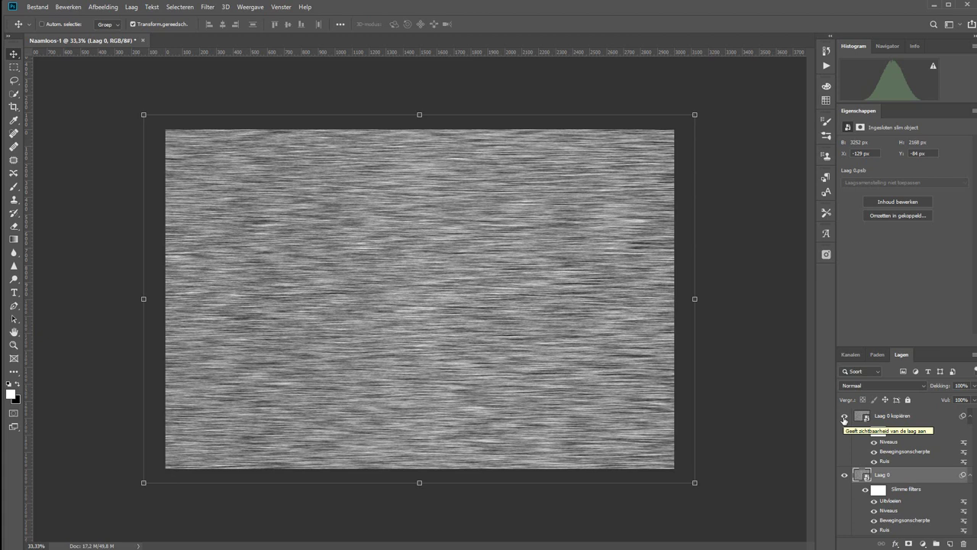
left_click(844, 416)
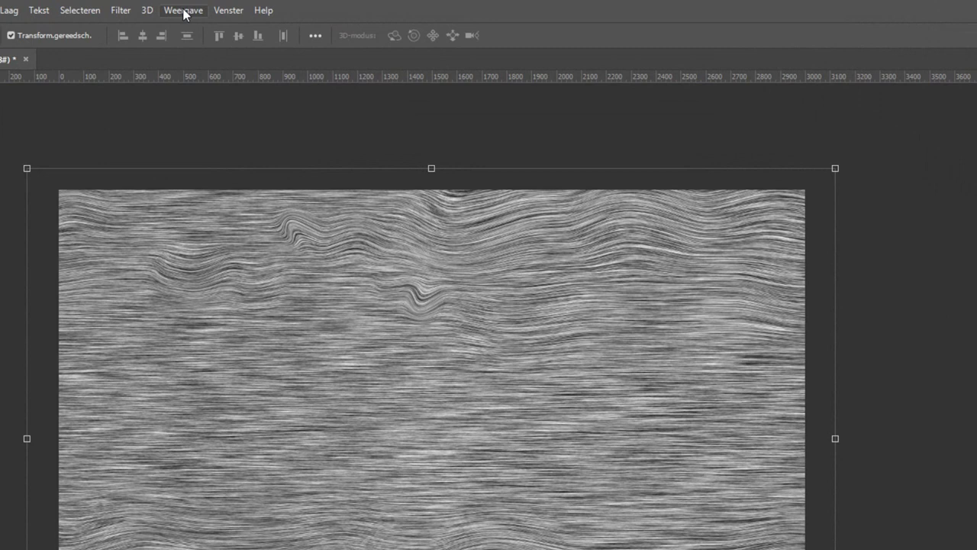
left_click(250, 8)
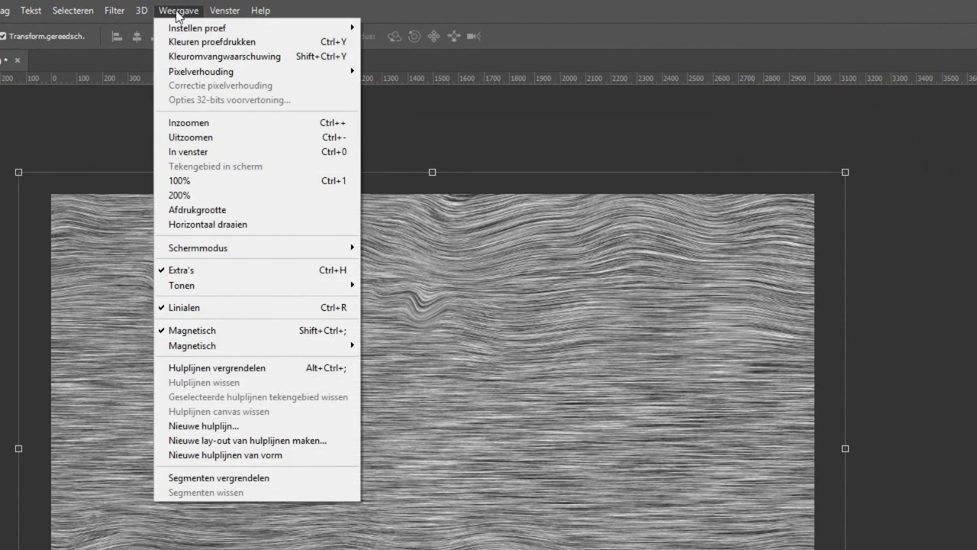
- Create a guide layout of 3 horizontal rows, columns off, with the gutter cleared
left_click(329, 440)
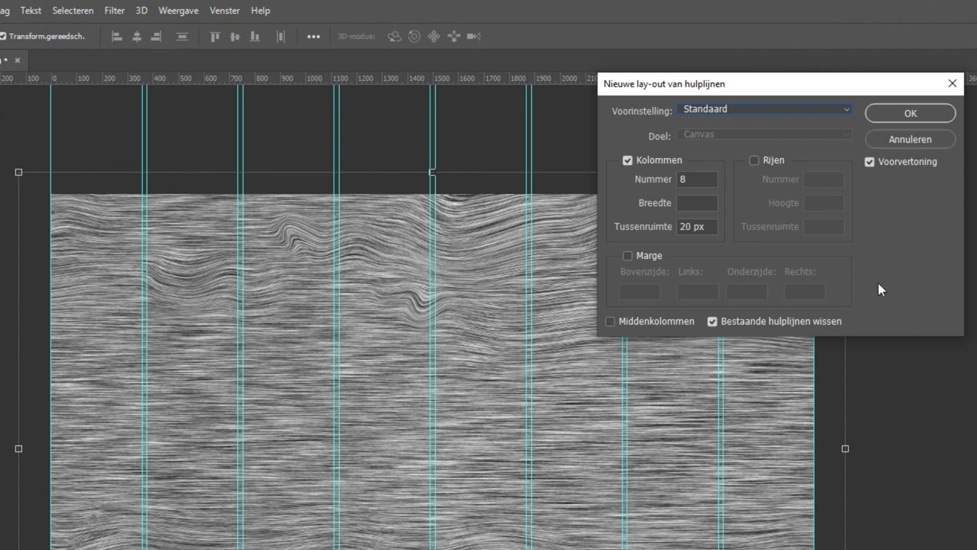
left_click(627, 160)
left_click(754, 160)
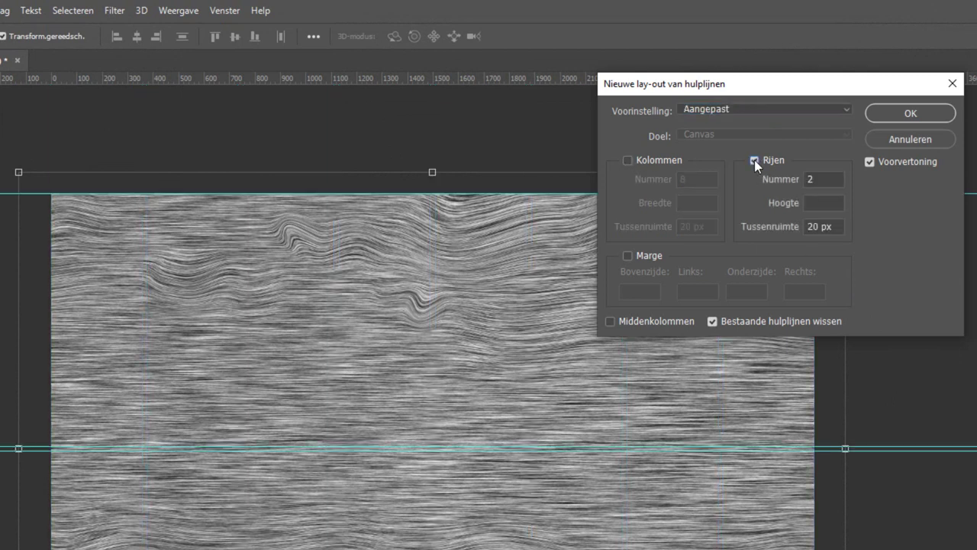
double_click(831, 182)
type("3")
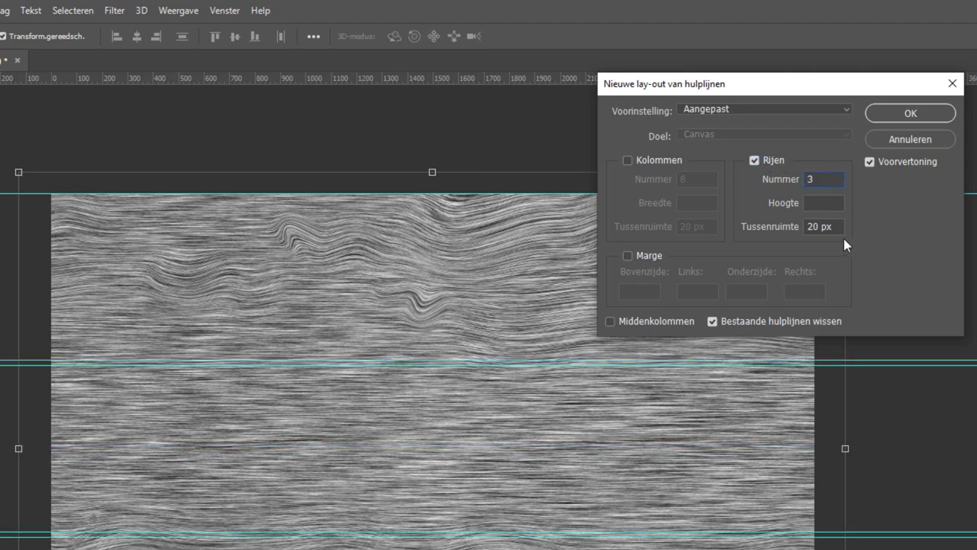
left_click(839, 226)
key("BackSpace")
key("Return")
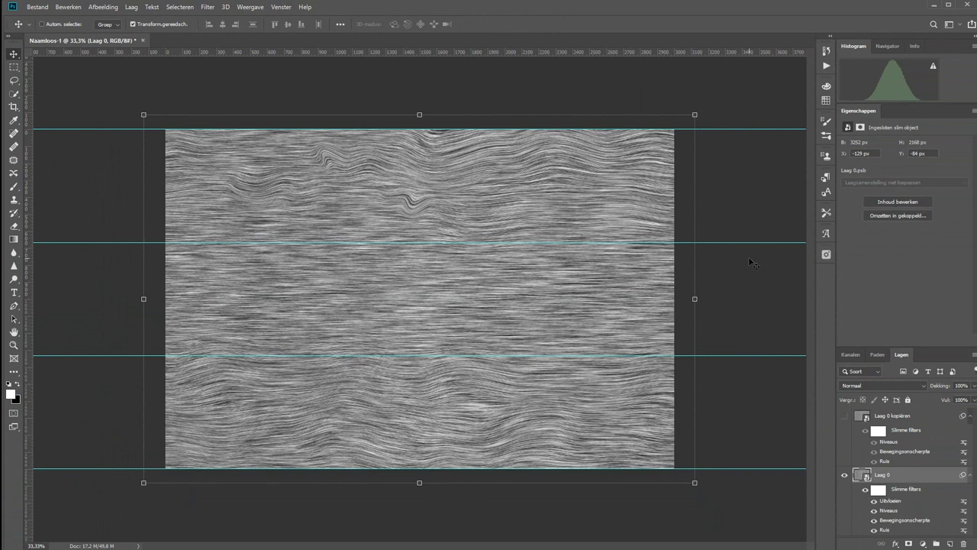
- Marquee-select the middle band between the guides, then select and show Laag 0 kopiëren
left_click(12, 68)
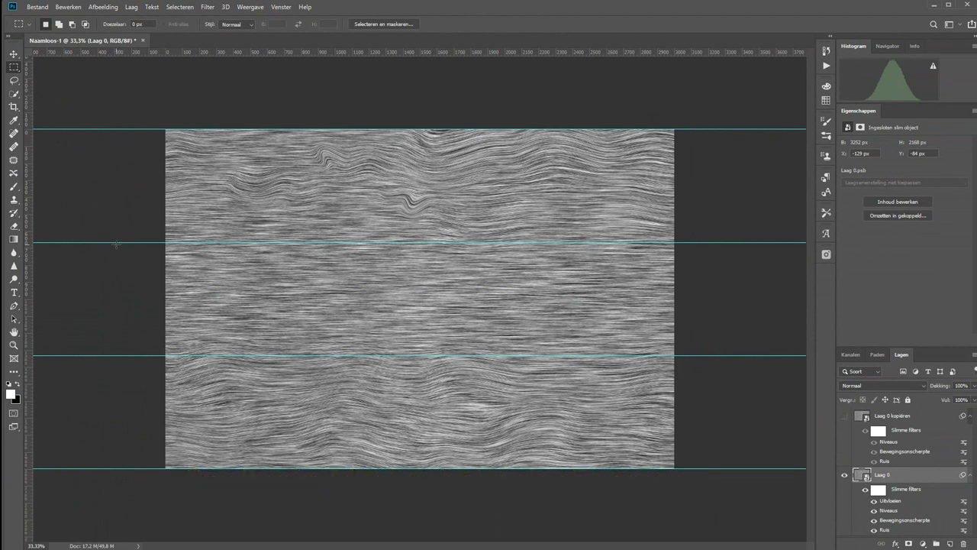
mouse_move(165, 243)
left_mouse_down()
mouse_move(346, 289)
mouse_move(582, 305)
mouse_move(609, 330)
mouse_move(696, 350)
left_mouse_up()
left_click(922, 418)
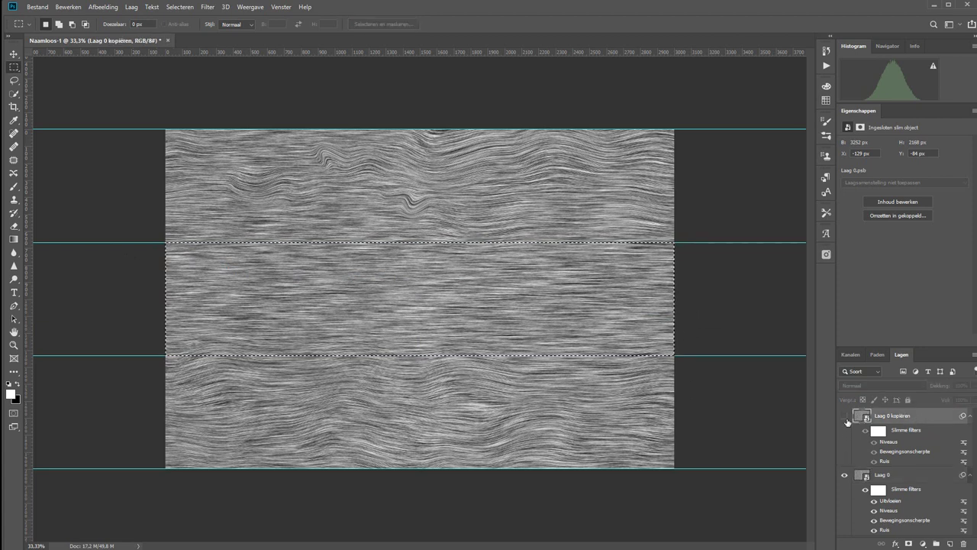
left_click(844, 417)
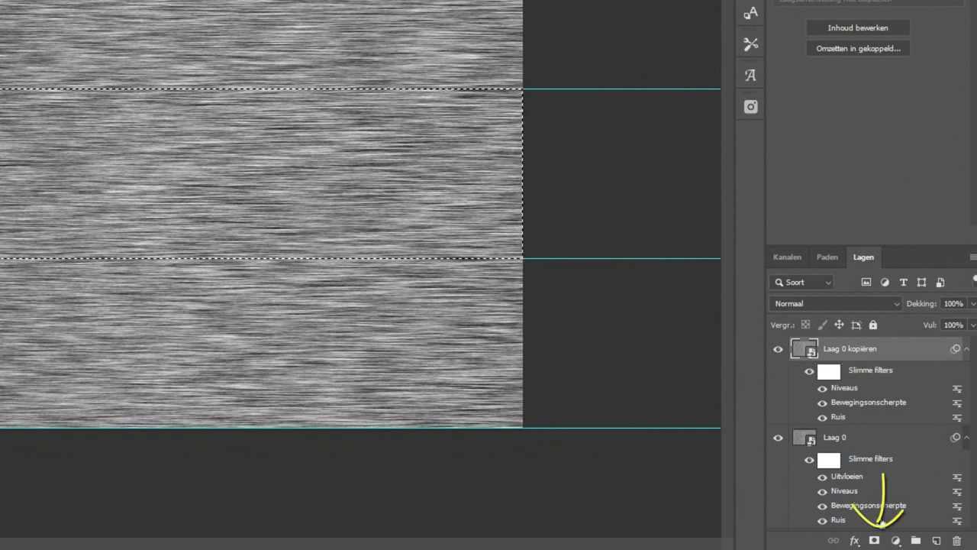
- Mask Laag 0 kopiëren to the middle band and target its content for filtering
left_click(875, 540)
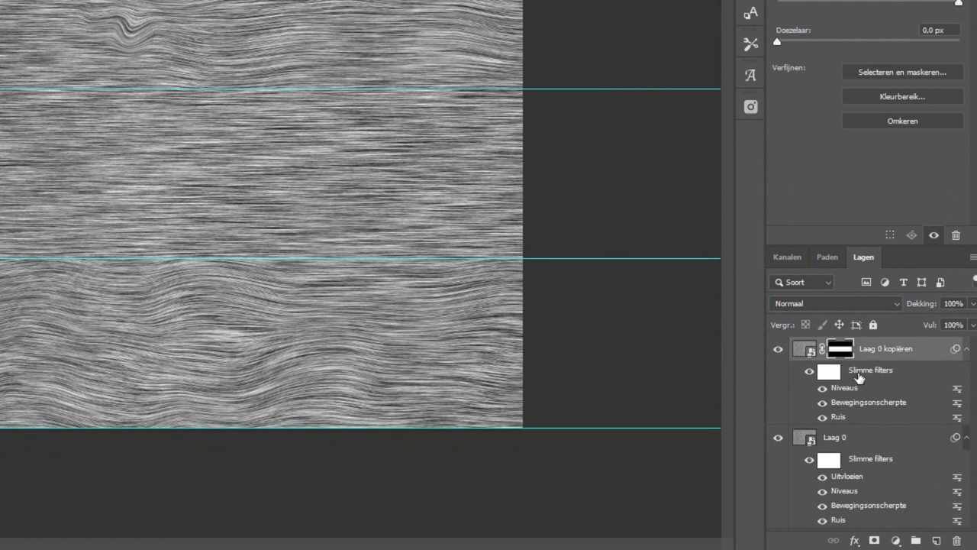
left_click(801, 353)
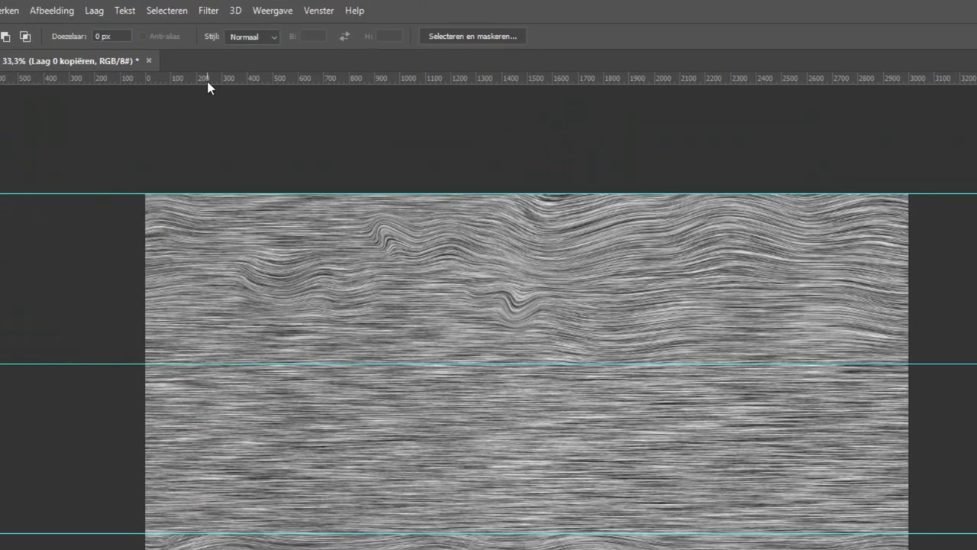
left_click(208, 11)
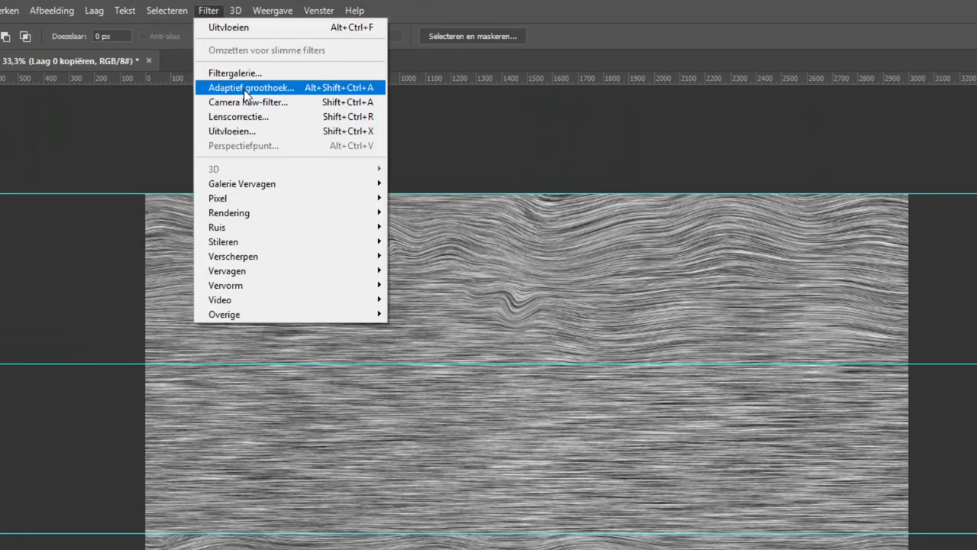
- Liquify Laag 0 kopiëren with Forward Warp strokes into broad waves and a small zigzag knot
left_click(252, 130)
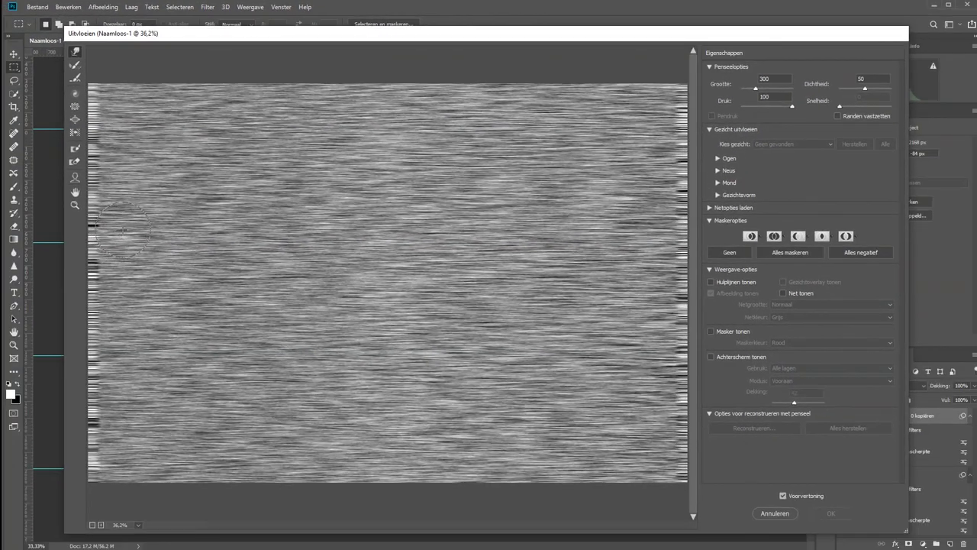
left_click_drag(115, 237, 248, 263)
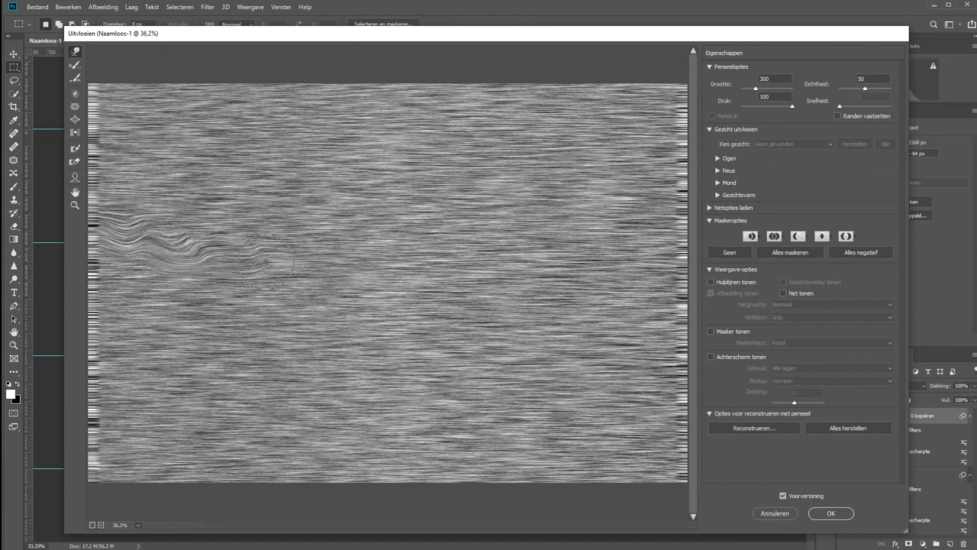
key("bracketright")
key("bracketright")
key("bracketright")
left_click_drag(319, 269, 130, 268)
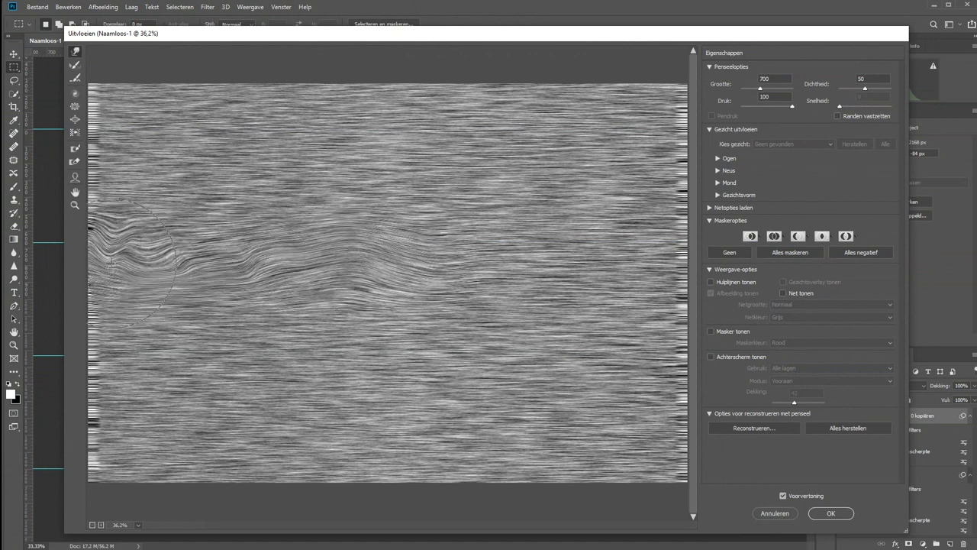
key("bracketleft")
key("bracketleft")
key("bracketleft")
key("bracketleft")
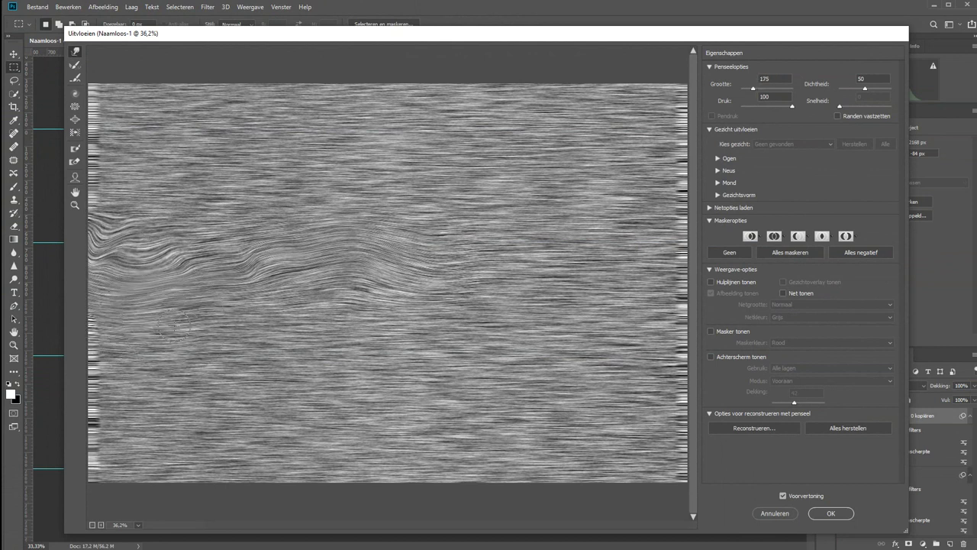
left_click_drag(179, 320, 256, 320)
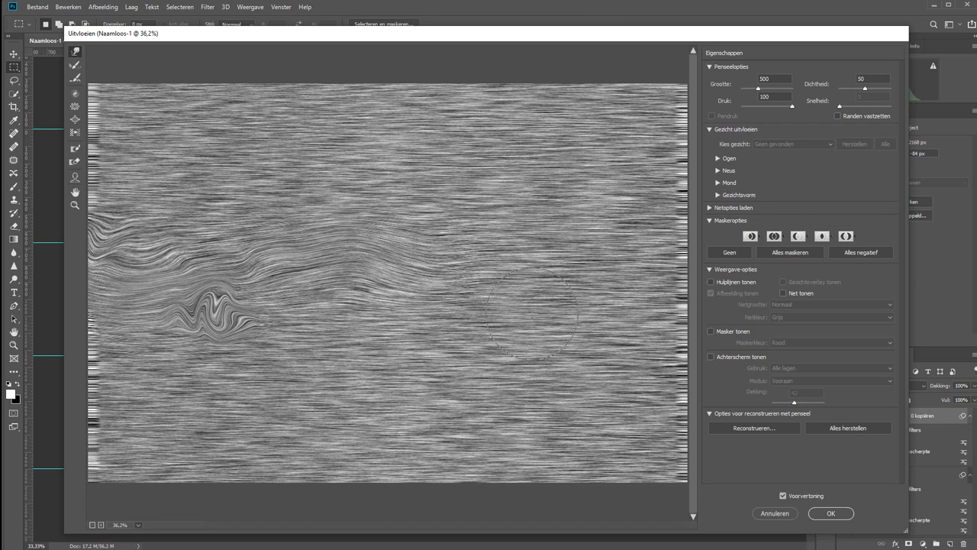
key("bracketright")
key("bracketright")
key("bracketright")
left_click_drag(520, 313, 642, 286)
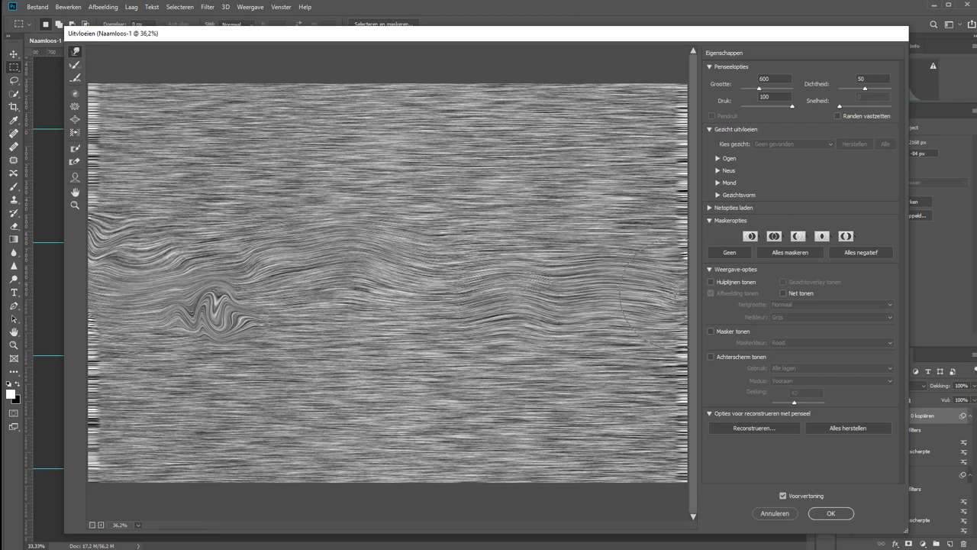
left_click_drag(426, 302, 511, 298)
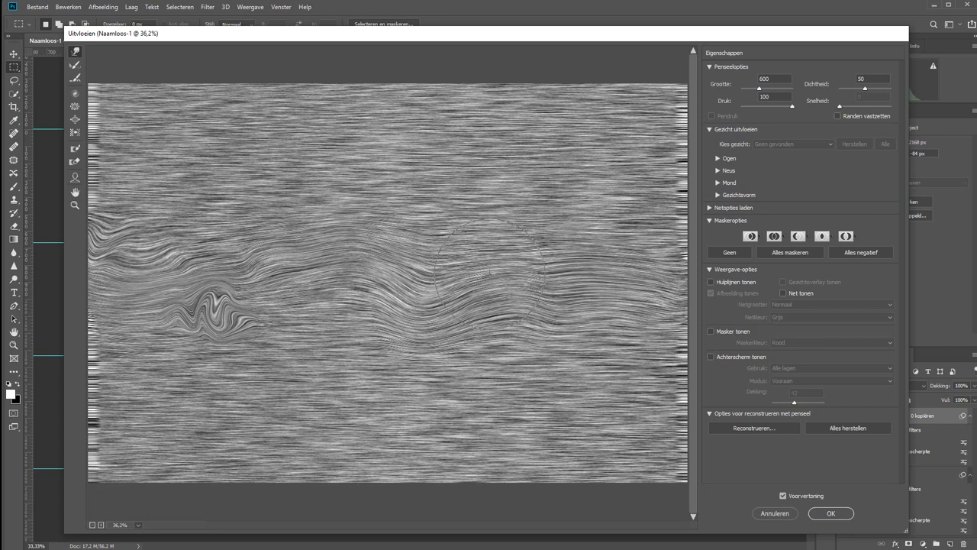
key("bracketleft")
key("bracketleft")
key("bracketleft")
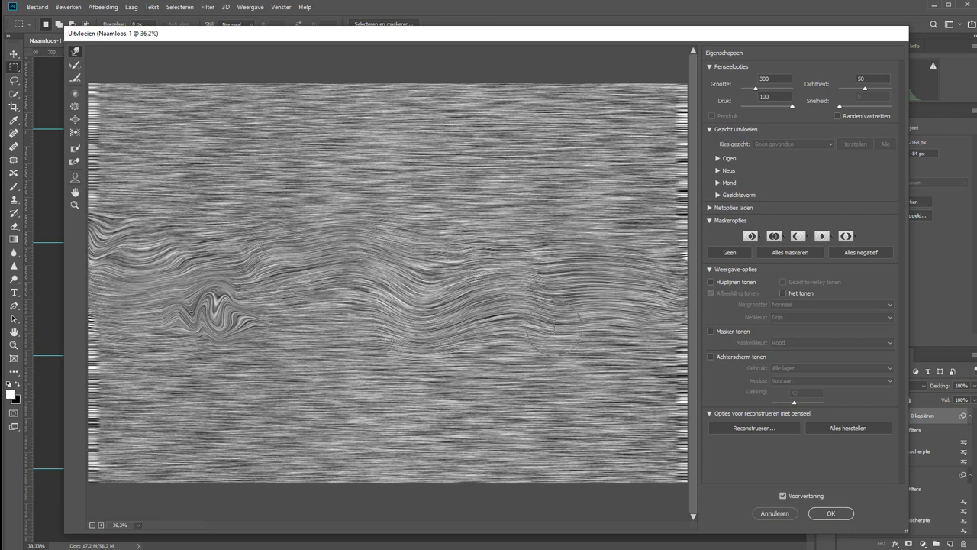
left_click(829, 515)
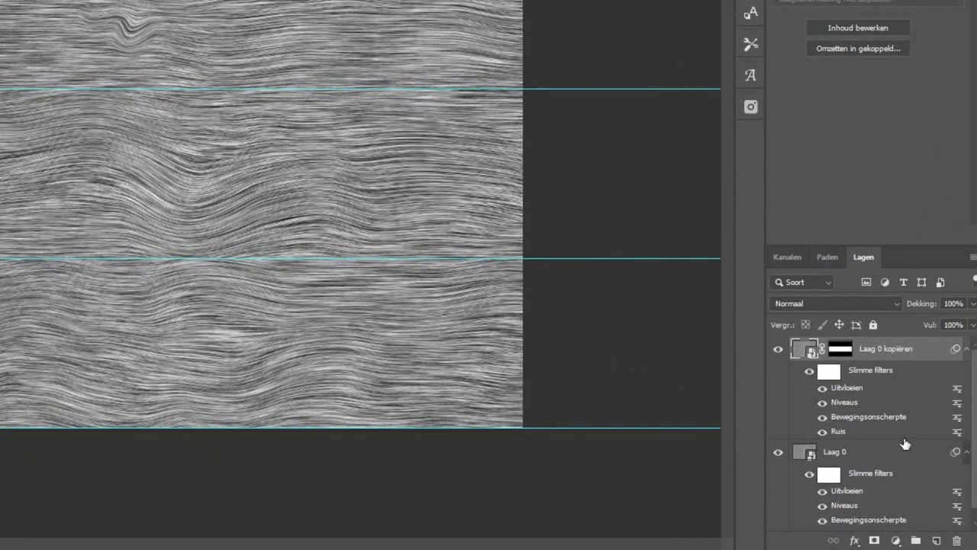
- Collapse both smart filter lists and add a Verloop toewijzen gradient map, editing its gradient
left_click(966, 349)
left_click(966, 373)
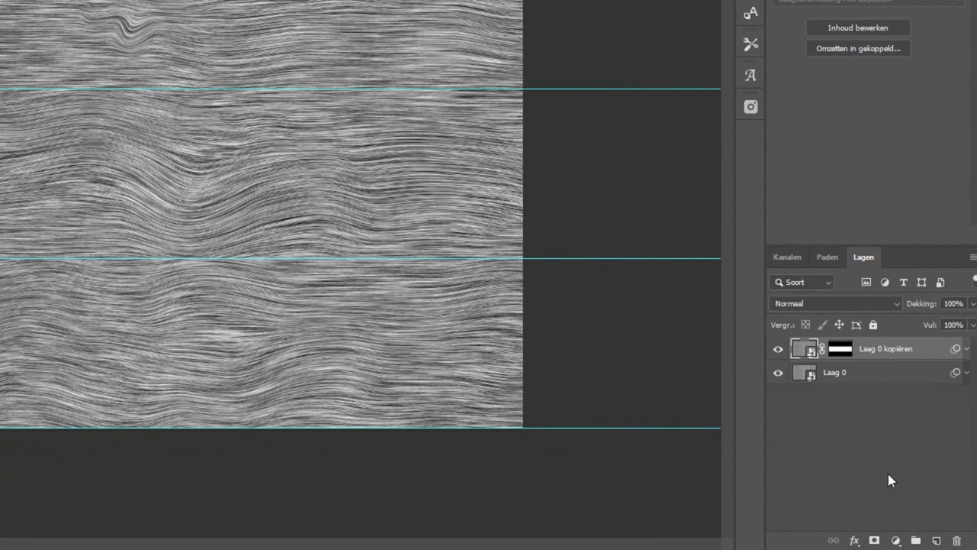
left_click(896, 542)
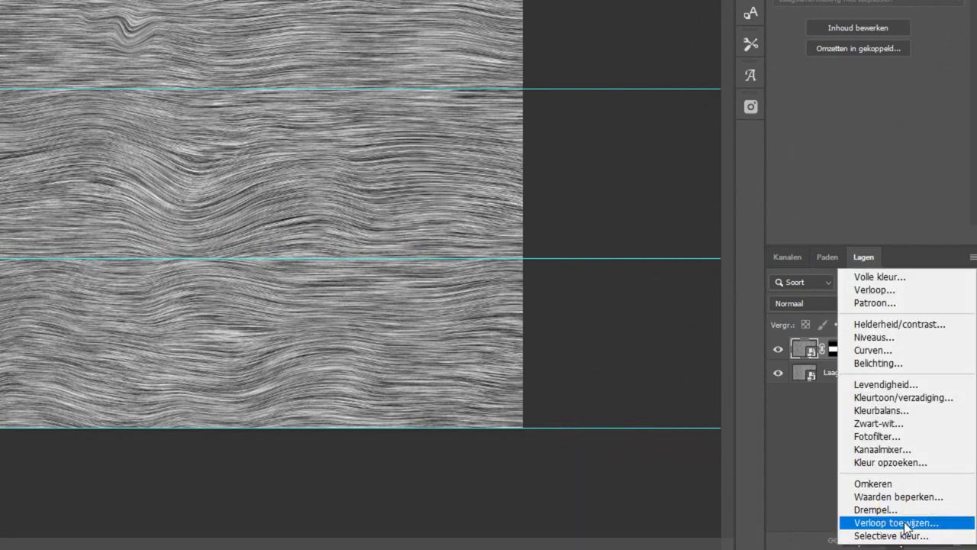
left_click(907, 525)
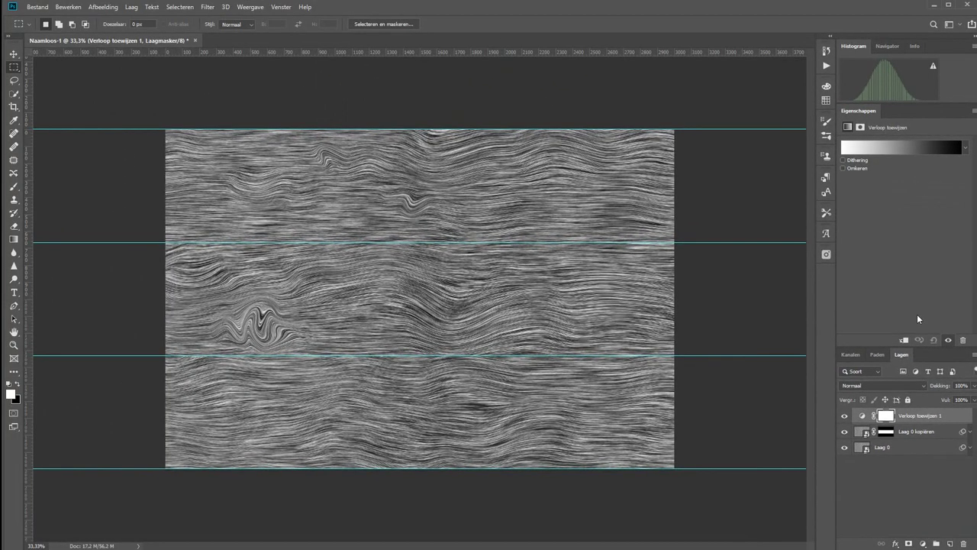
left_click(888, 146)
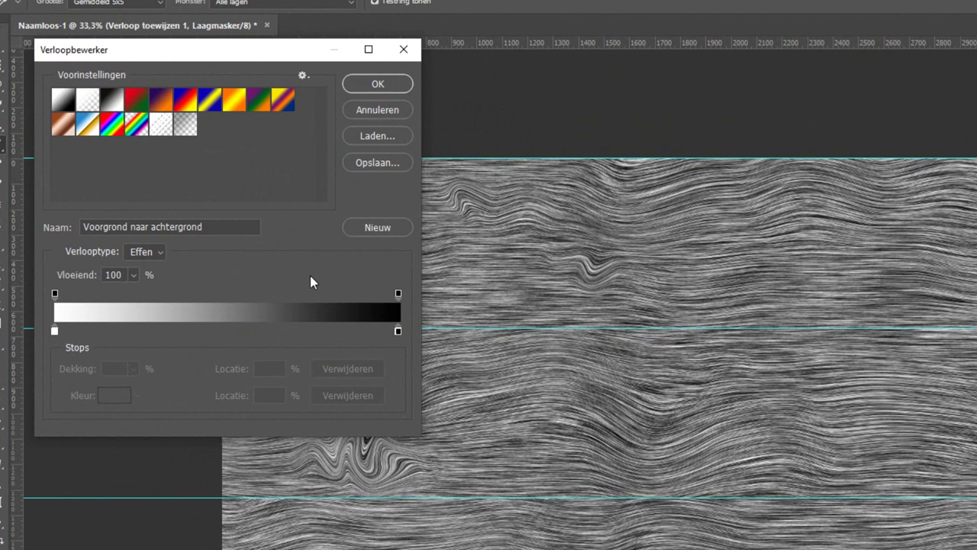
- Set the gradient's left stop colour to dark brown #8d4804
left_click(54, 331)
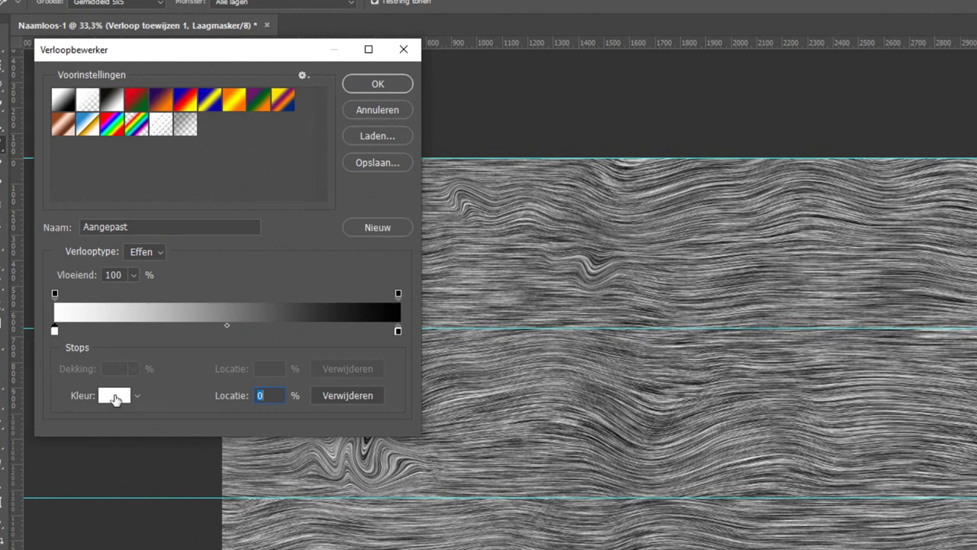
left_click(114, 397)
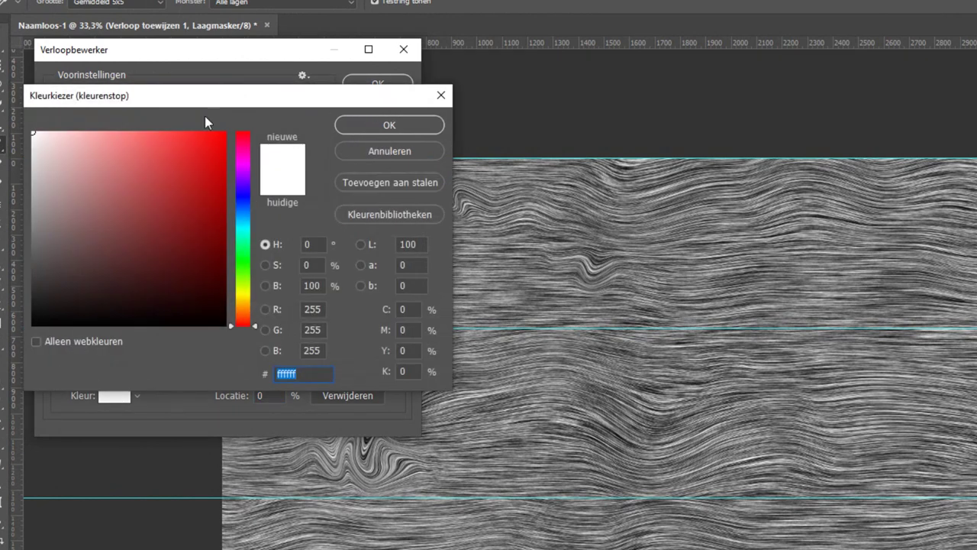
left_click(247, 310)
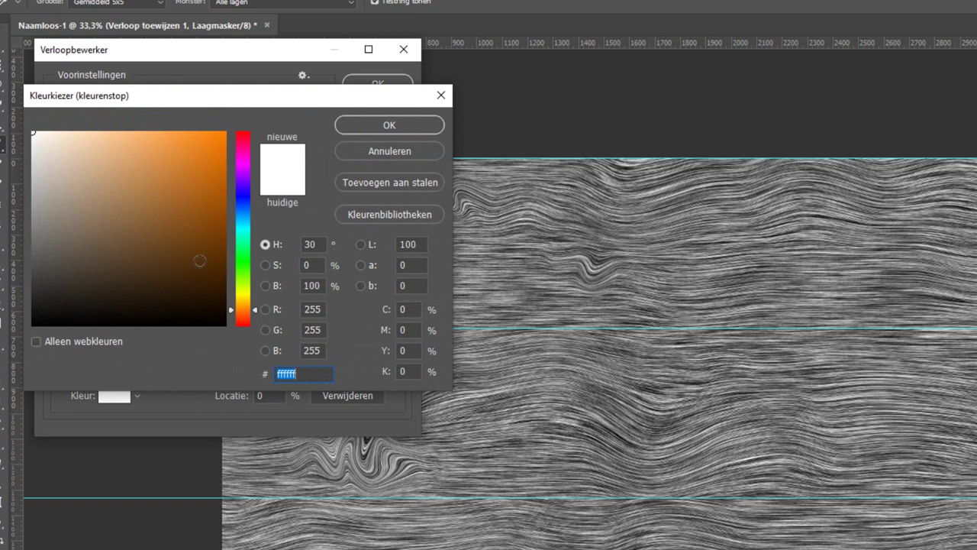
left_click(205, 231)
left_click_drag(205, 231, 220, 219)
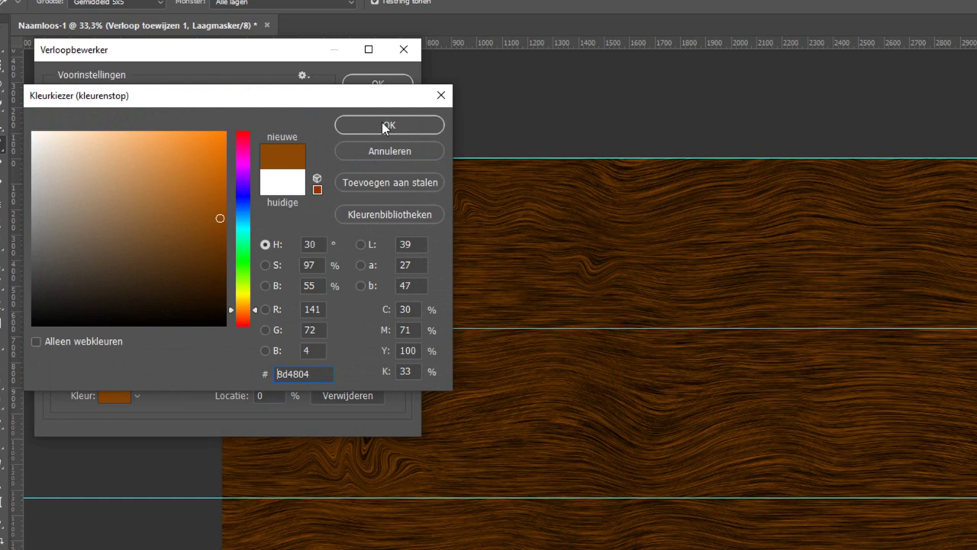
left_click(384, 126)
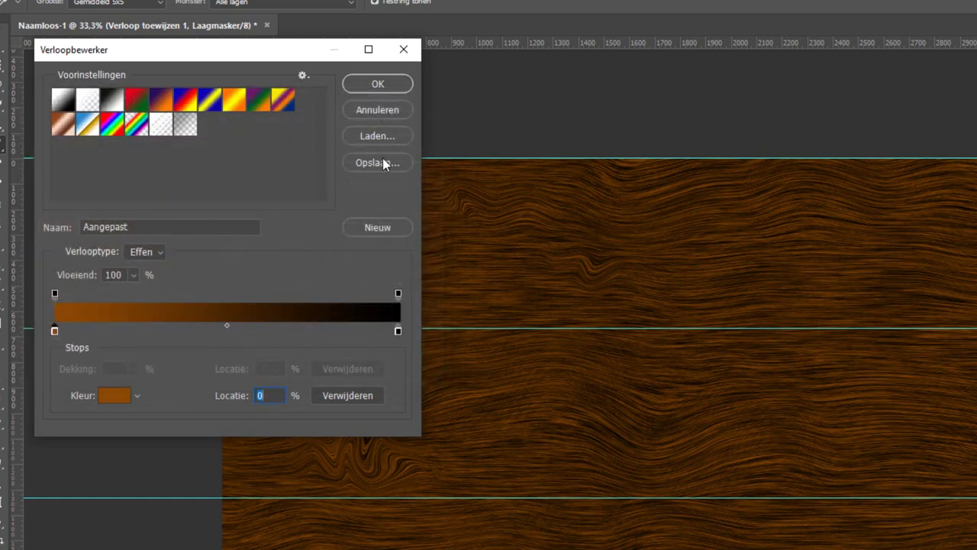
- Set the right stop to orange #f38e2b and confirm the brown-to-orange gradient
left_click(398, 331)
left_click(113, 395)
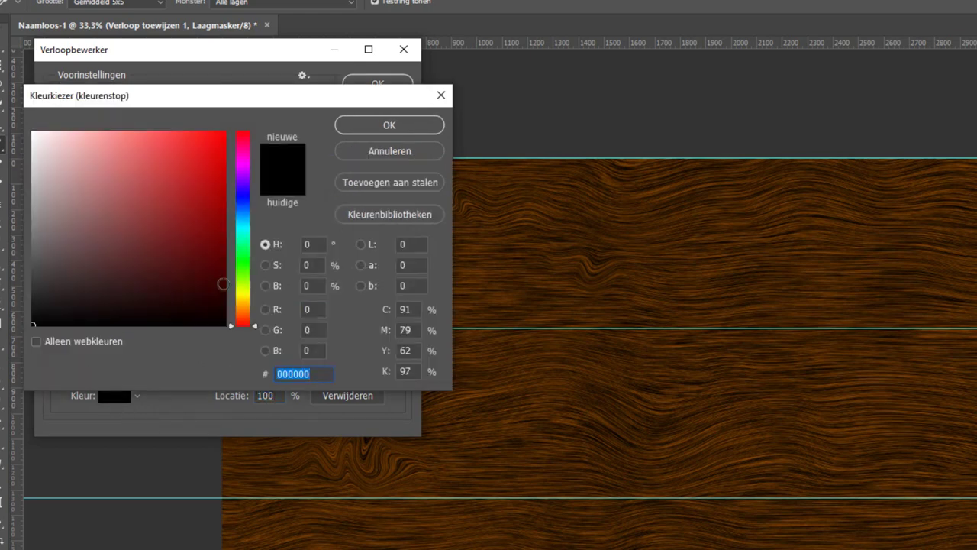
type("a3601f")
mouse_move(190, 201)
left_mouse_down()
mouse_move(224, 153)
mouse_move(186, 141)
left_mouse_up()
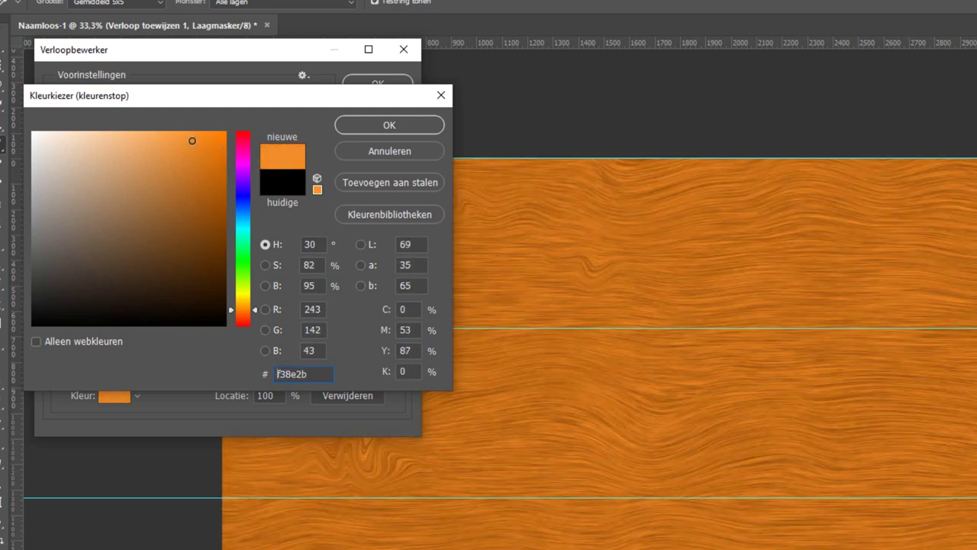
left_click(355, 124)
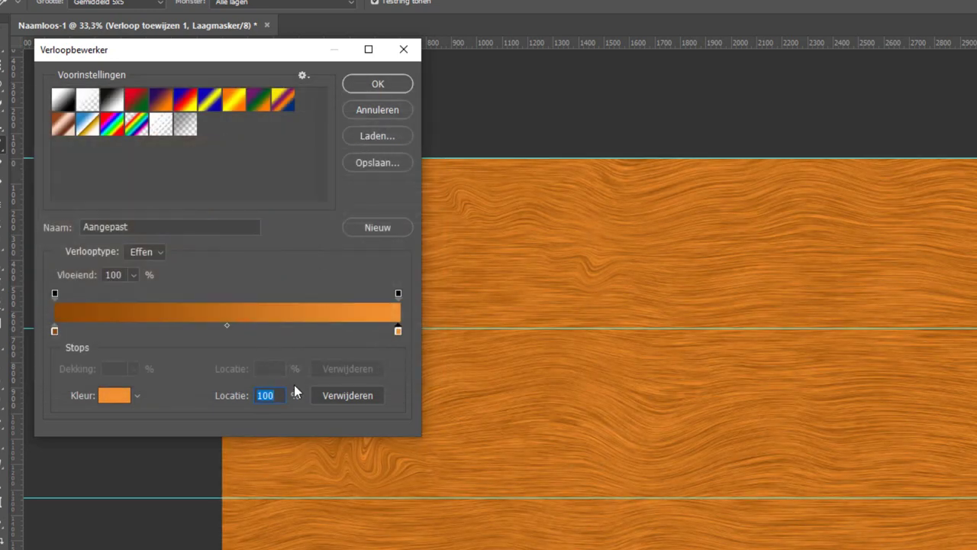
left_click(375, 85)
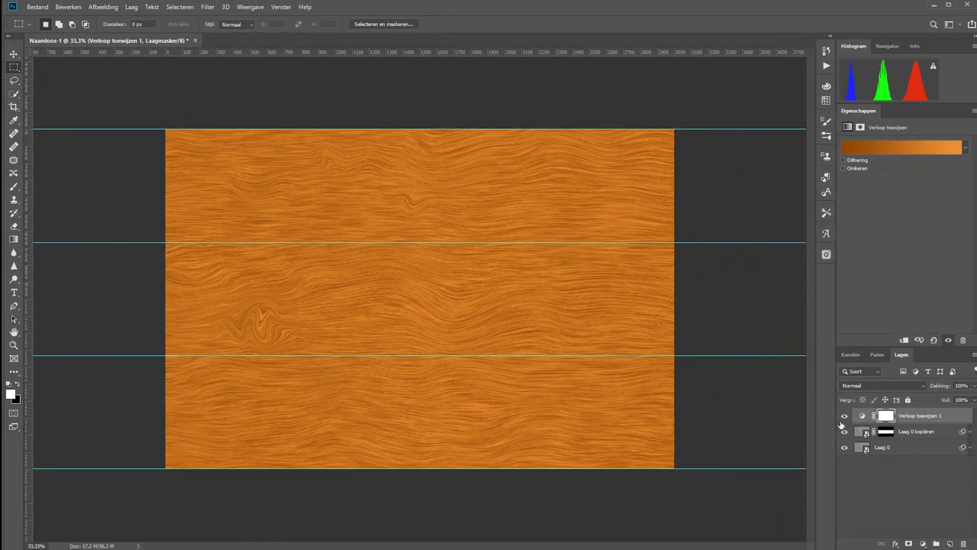
- Compare the gradient map on and off, then set its blend mode to Bedekken
left_click(844, 416)
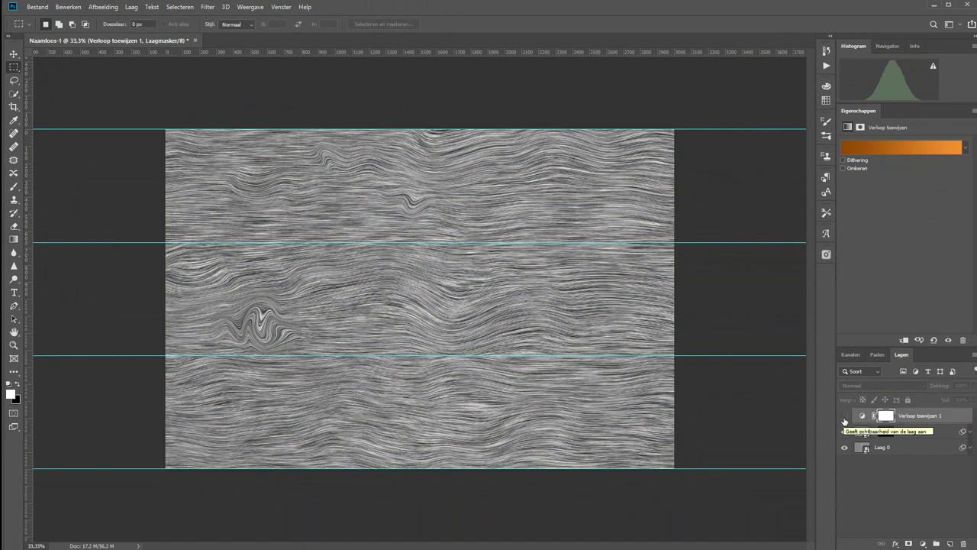
left_click(845, 417)
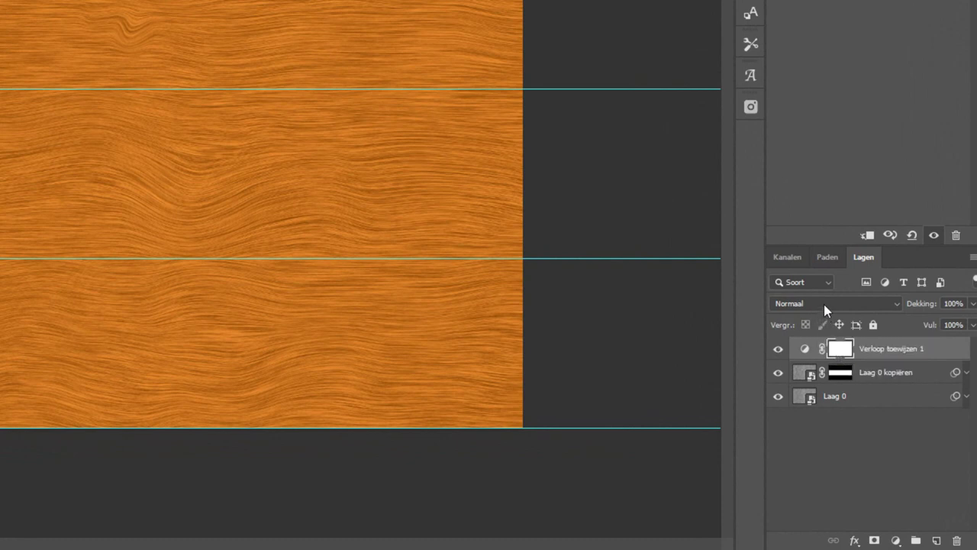
left_click(824, 304)
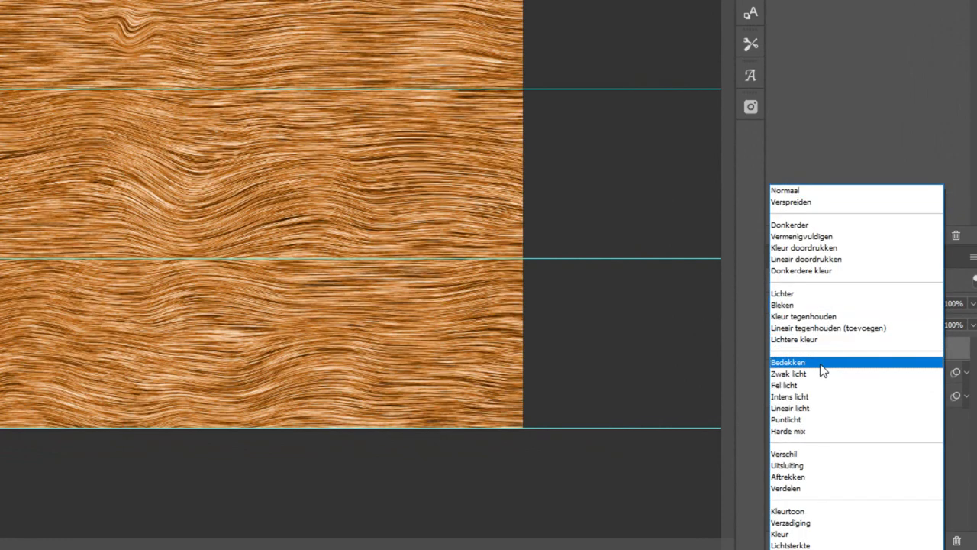
left_click(823, 363)
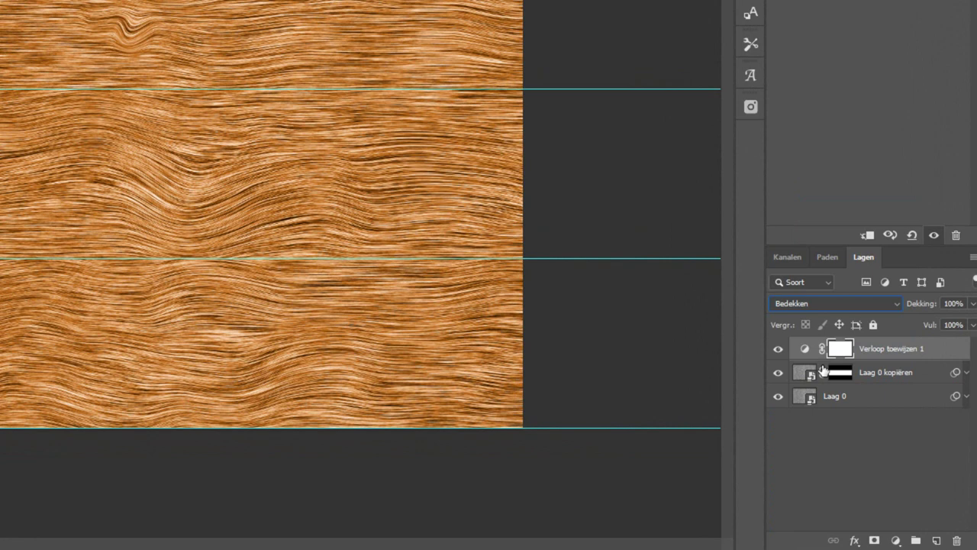
left_click(870, 303)
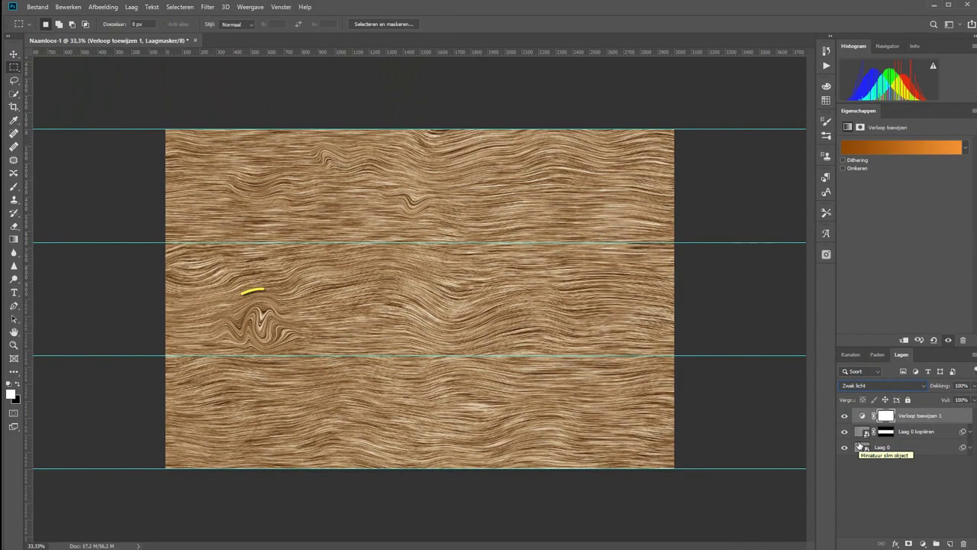
- Reopen the Liquify filter, partly restore the zigzag knot, push the wave further, and apply
left_click(970, 433)
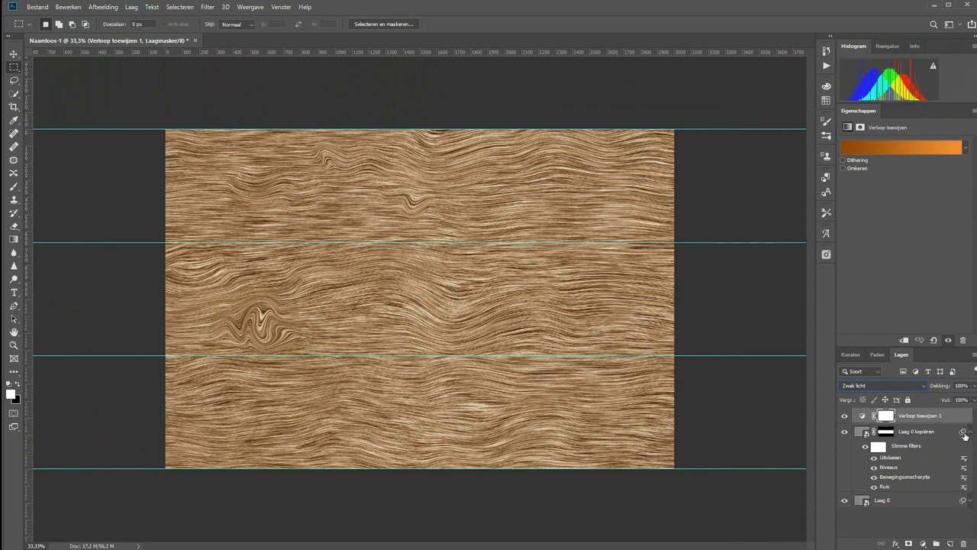
double_click(891, 457)
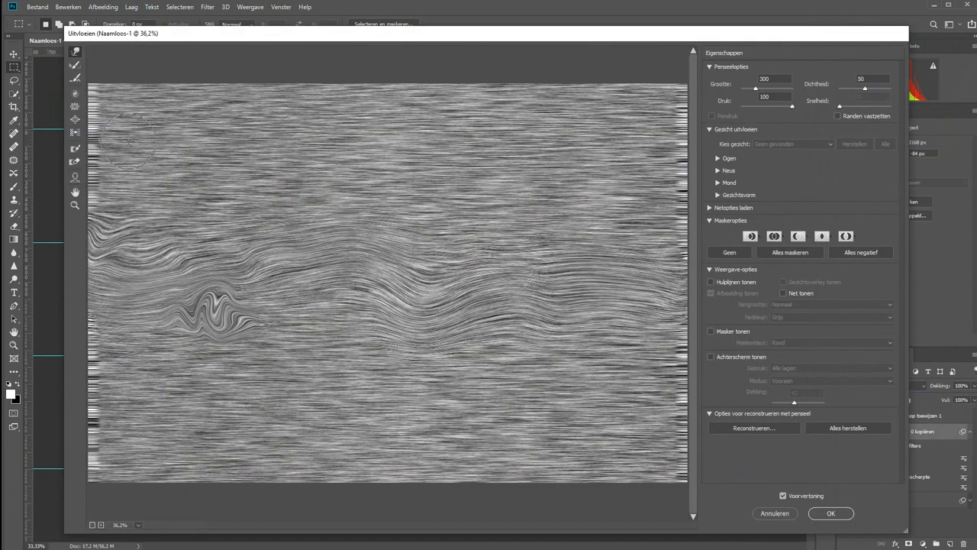
left_click(75, 64)
mouse_move(206, 309)
left_mouse_down()
mouse_move(216, 313)
mouse_move(199, 298)
mouse_move(233, 301)
left_mouse_up()
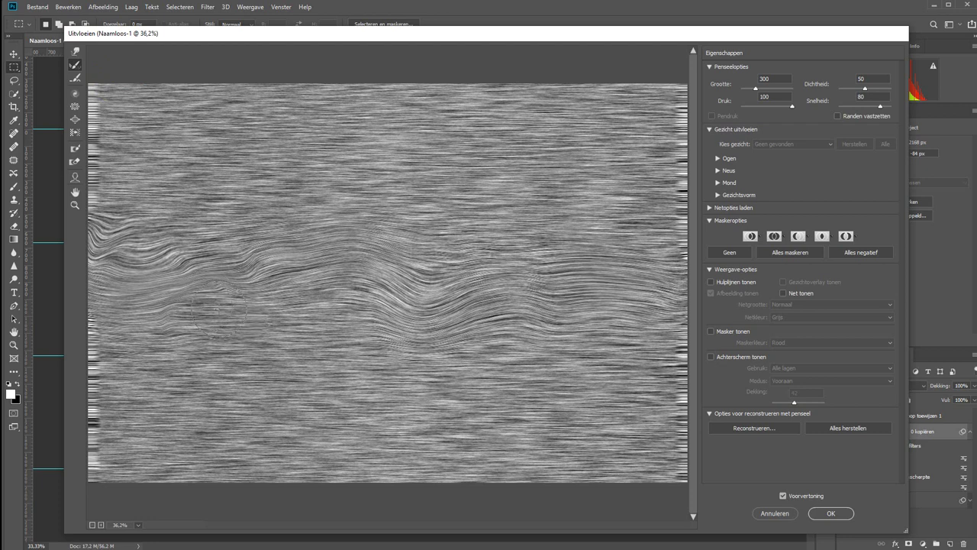
left_click(75, 51)
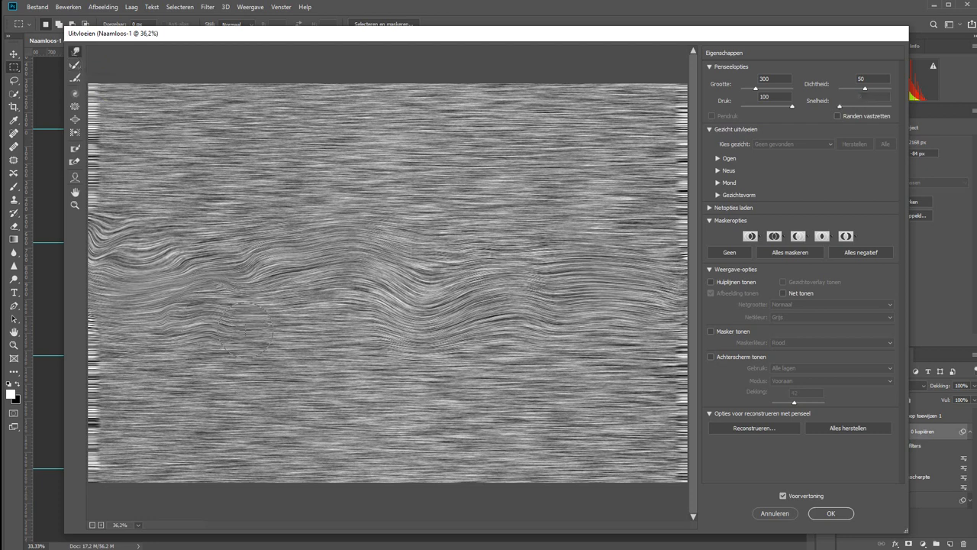
left_click_drag(244, 327, 149, 329)
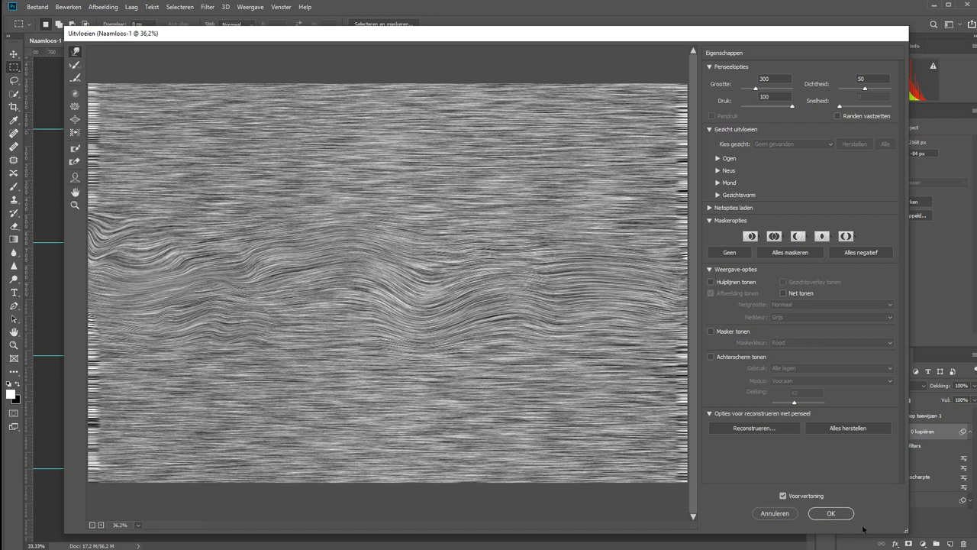
left_click(832, 513)
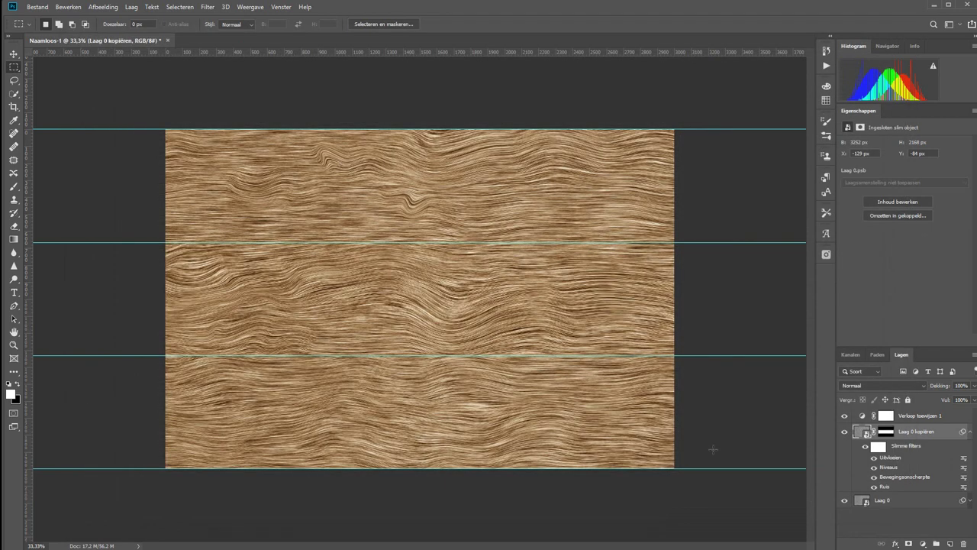
- Collapse the smart filter list and turn off View > Extras to hide the guides
left_click(970, 431)
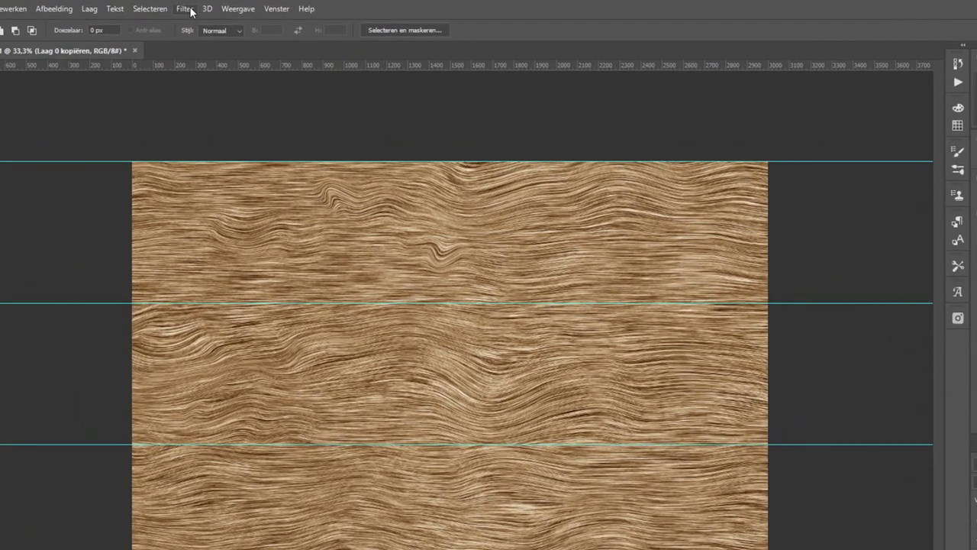
left_click(251, 9)
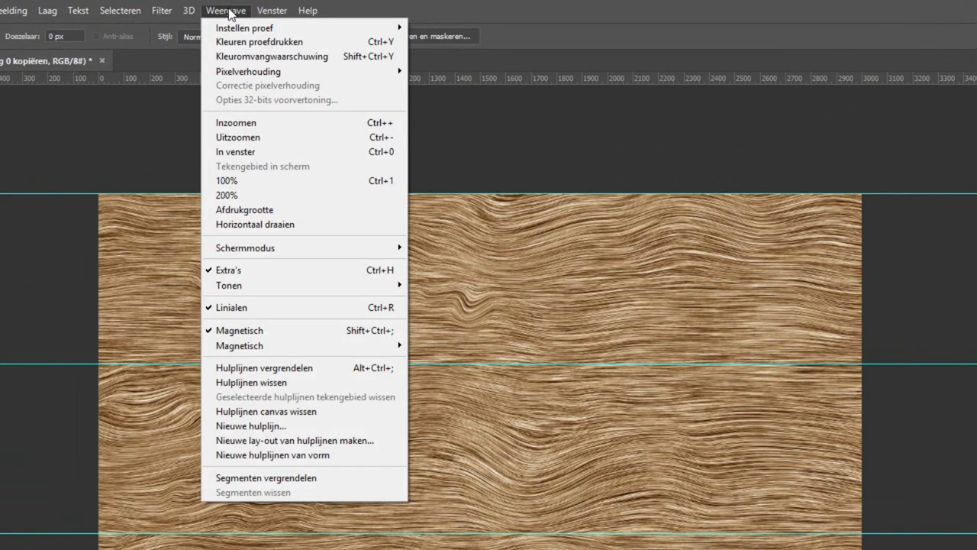
left_click(286, 274)
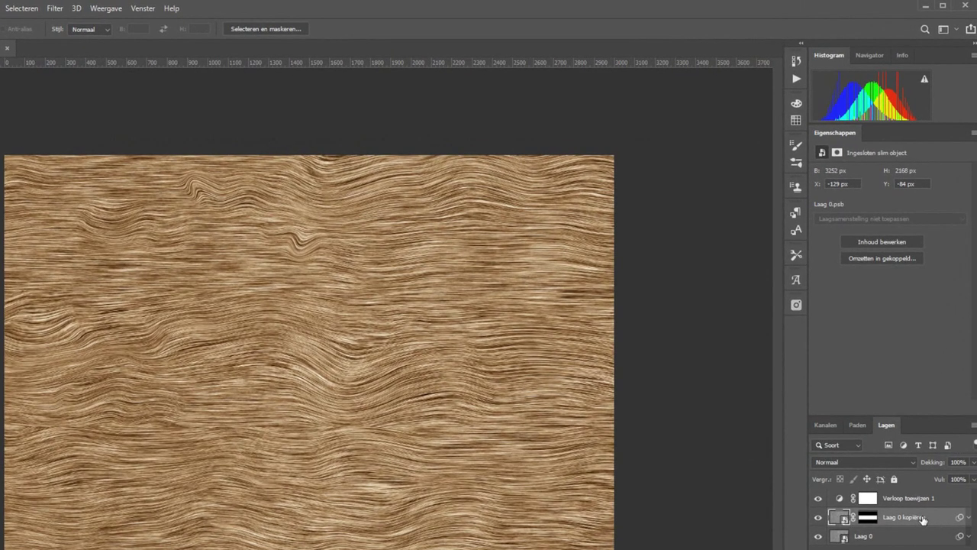
- Give Laag 0 kopiëren a black Outer Glow (52% opacity, 26% spread, 12 px) via Blending Options
right_click(917, 519)
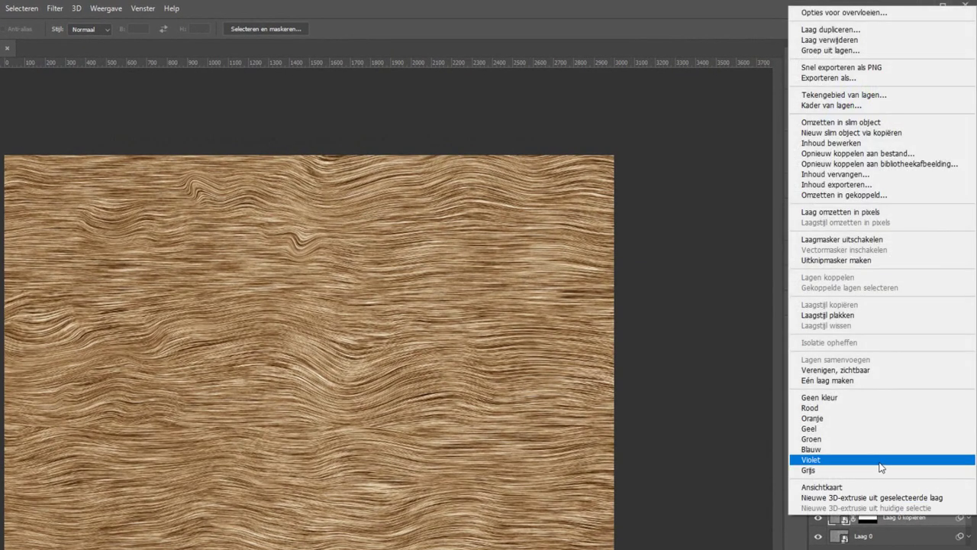
left_click(850, 13)
mouse_move(741, 38)
left_mouse_down()
mouse_move(673, 71)
mouse_move(604, 56)
left_mouse_up()
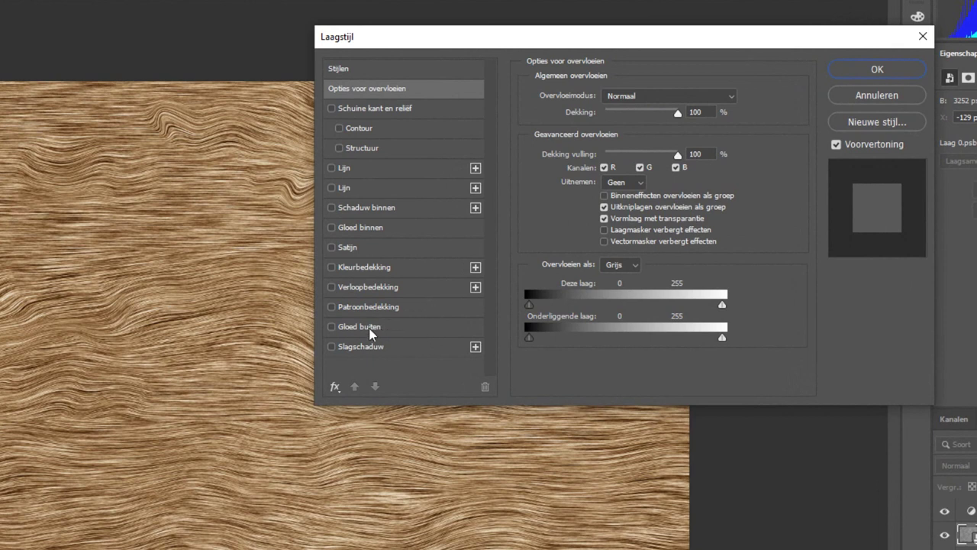
left_click(379, 333)
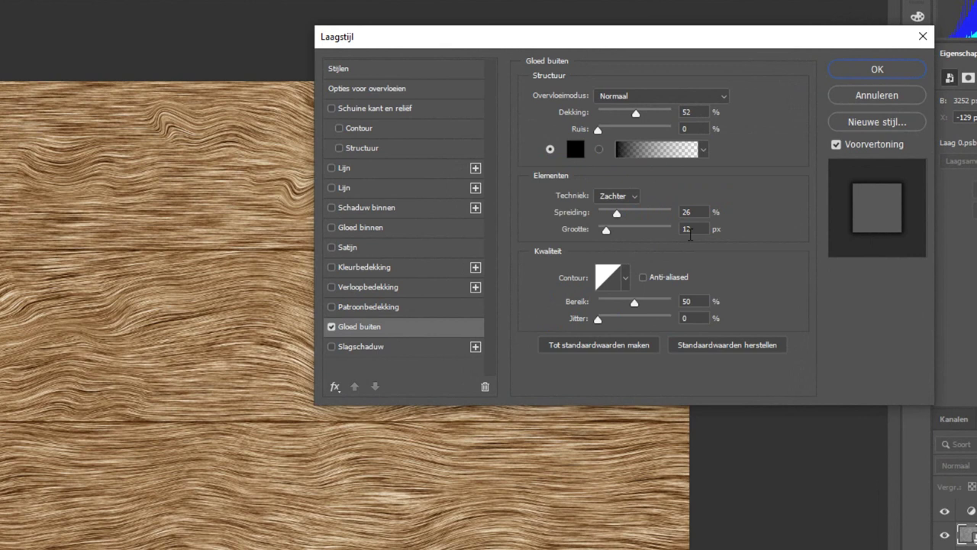
- Set the Outer Glow to 100% opacity, 18% spread and 21 px size for thin seams
left_click(649, 113)
left_click_drag(653, 114, 675, 114)
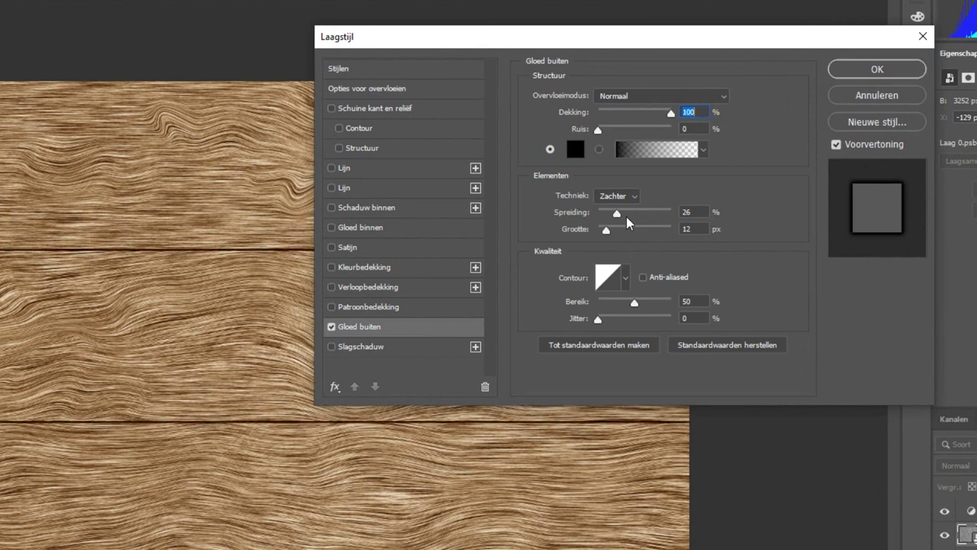
left_click_drag(617, 215, 626, 216)
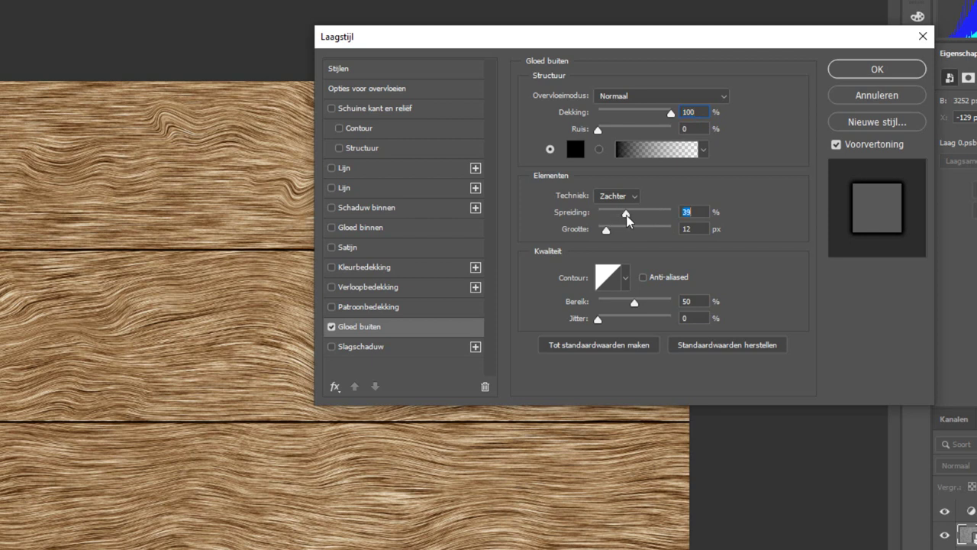
mouse_move(626, 219)
left_mouse_down()
mouse_move(611, 236)
mouse_move(645, 232)
left_mouse_up()
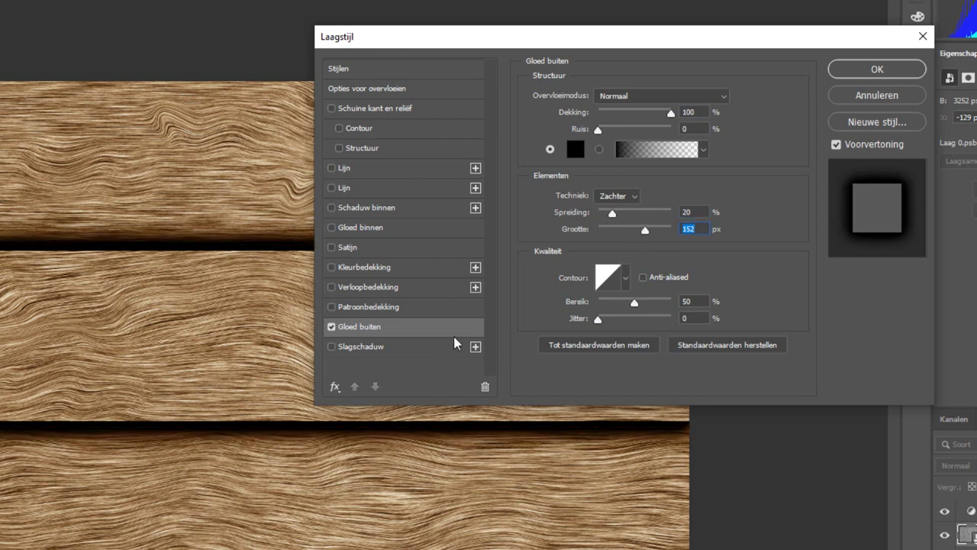
left_click_drag(612, 214, 588, 225)
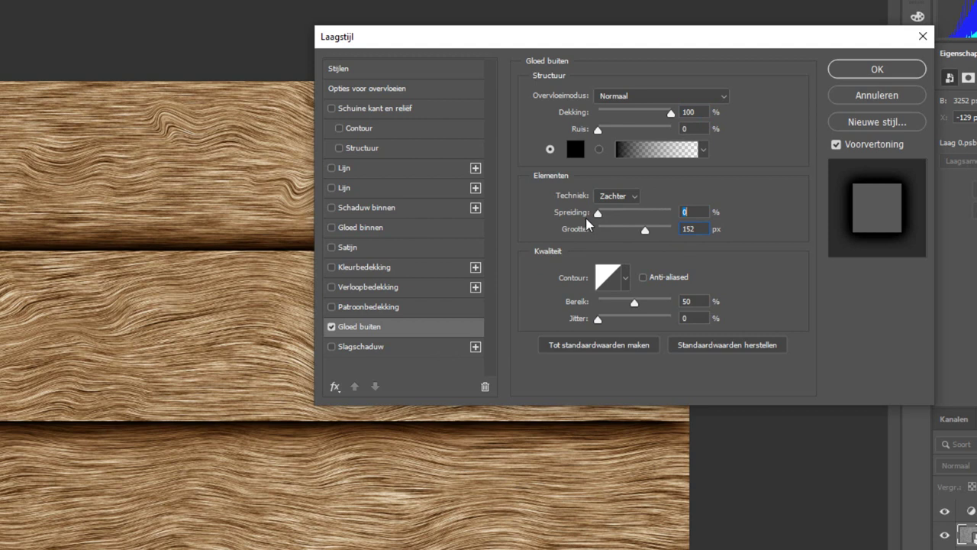
left_click_drag(588, 224, 729, 219)
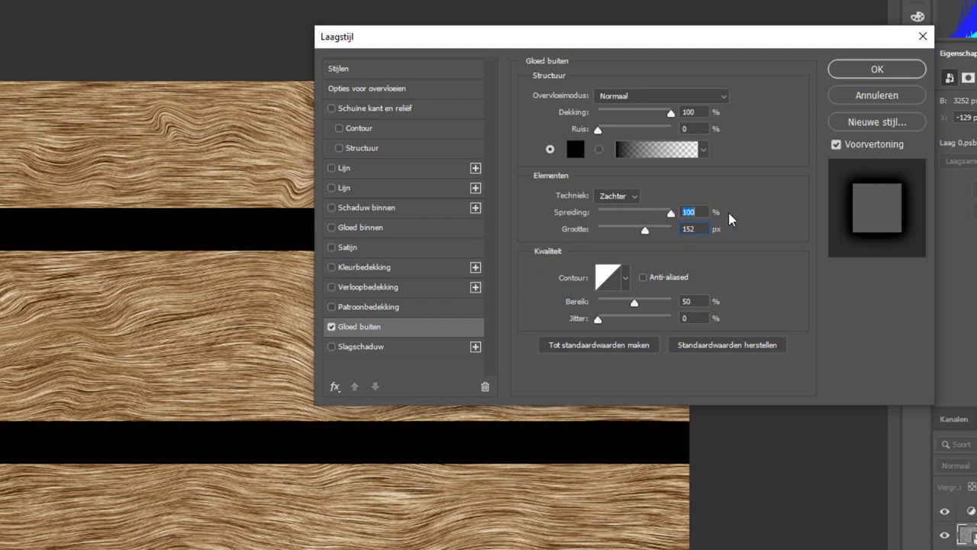
left_click_drag(648, 224, 612, 223)
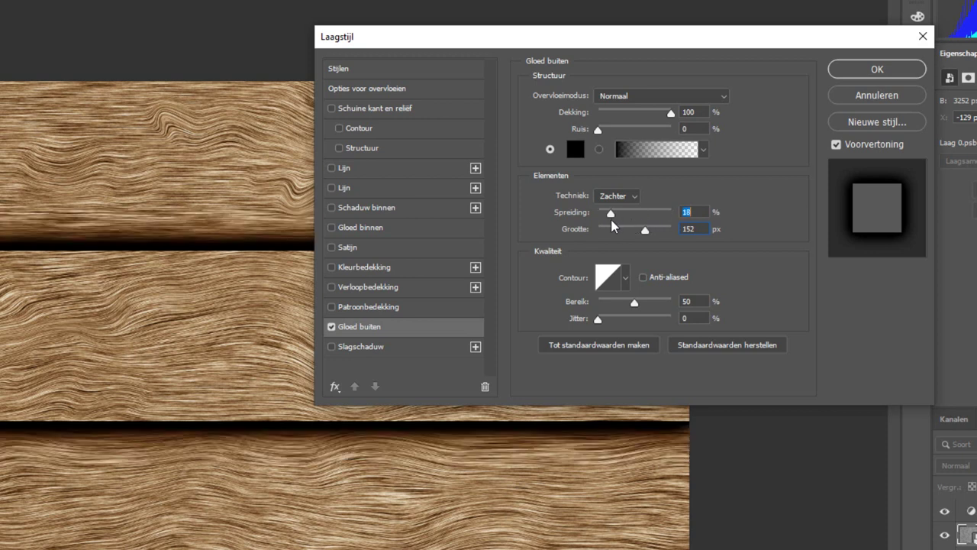
left_click_drag(645, 229, 609, 233)
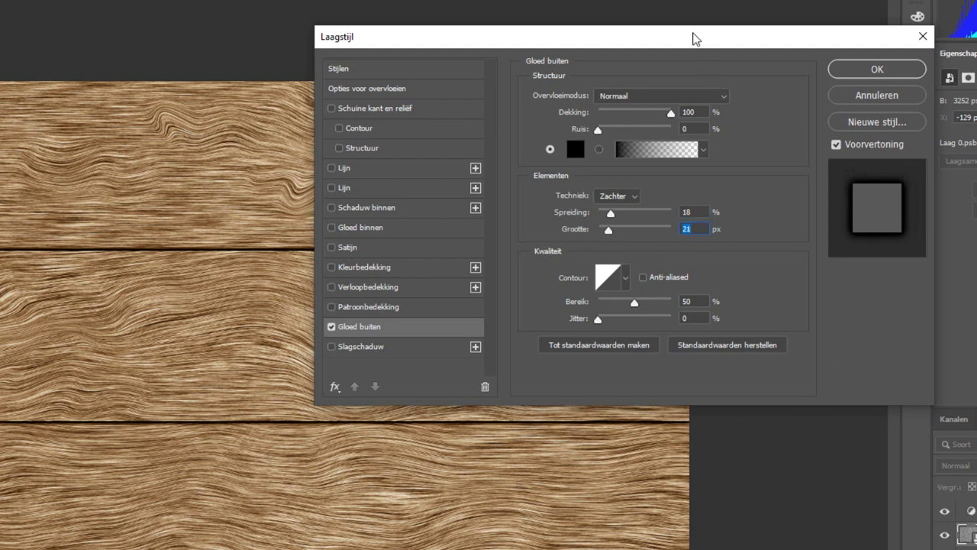
left_click_drag(693, 38, 653, 0)
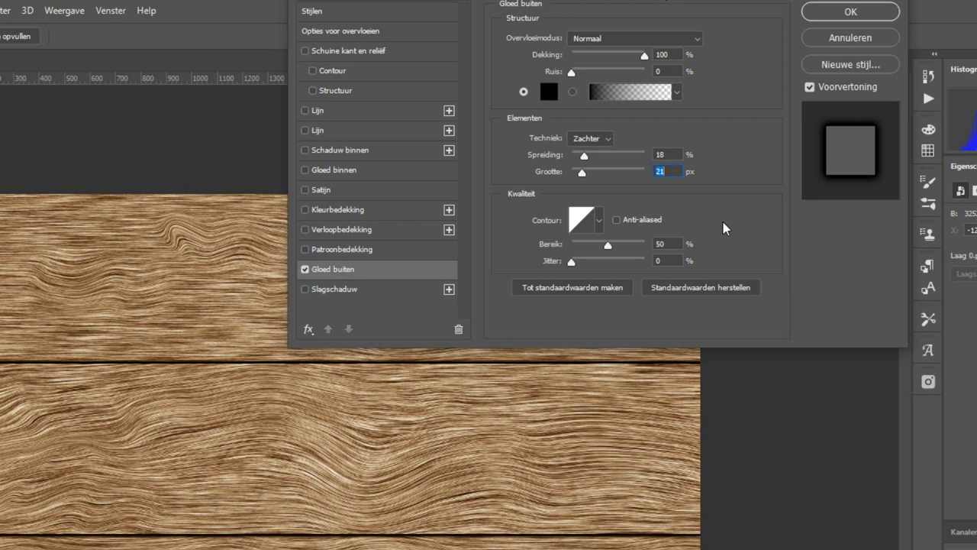
- Give the Outer Glow a stepped contour from the second preset row and apply the style
left_click(600, 222)
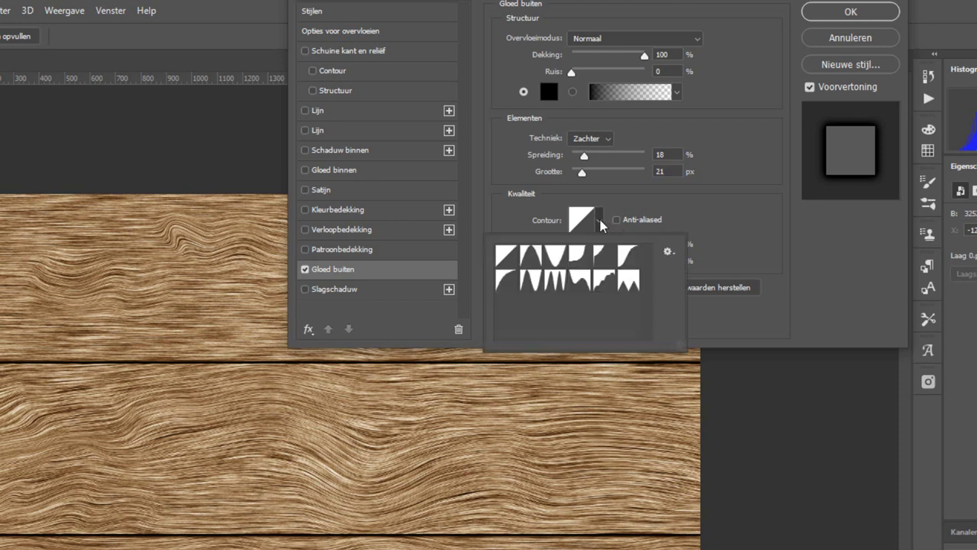
left_click(557, 282)
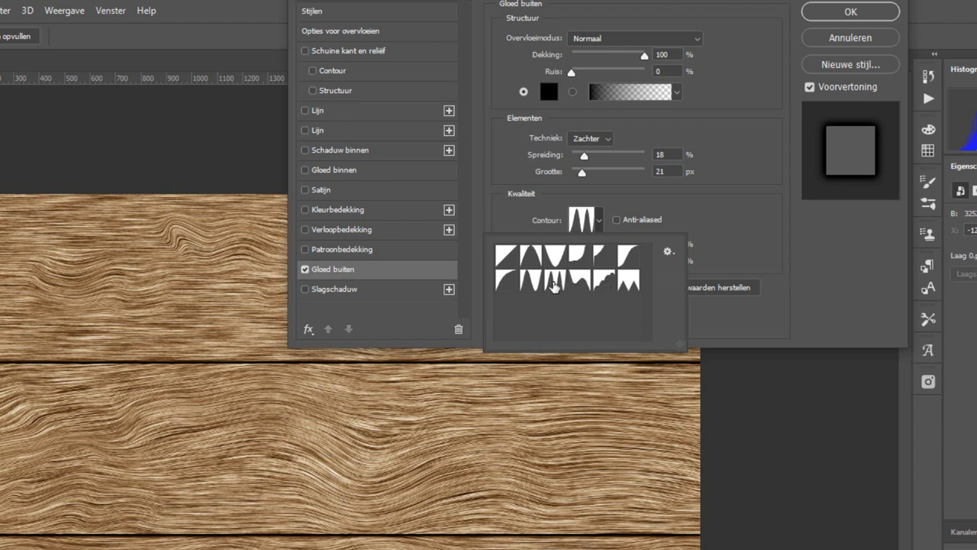
left_click(600, 223)
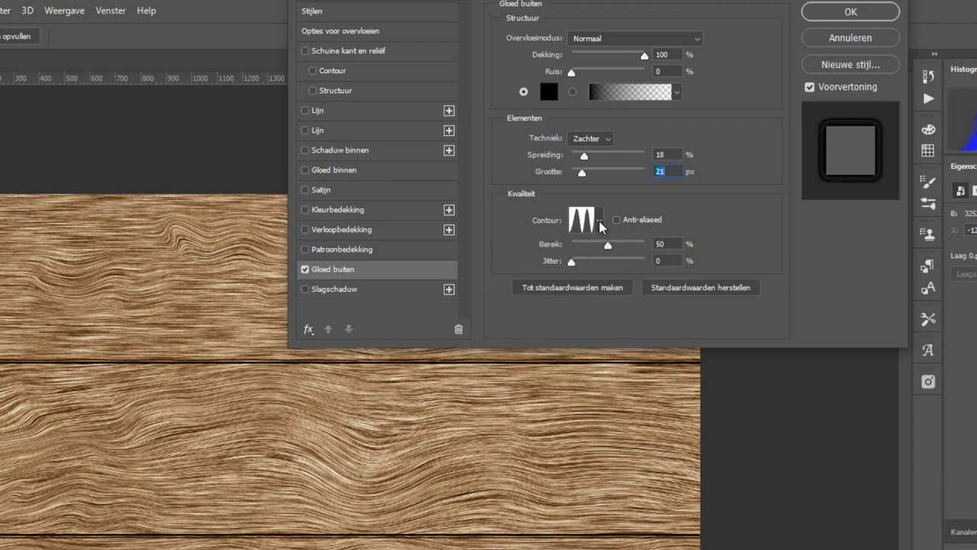
left_click(604, 288)
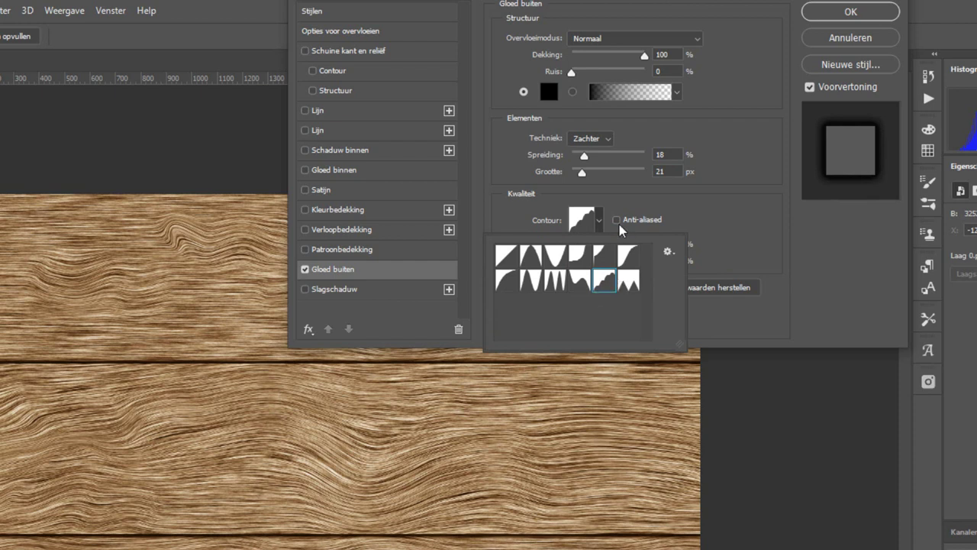
left_click(639, 211)
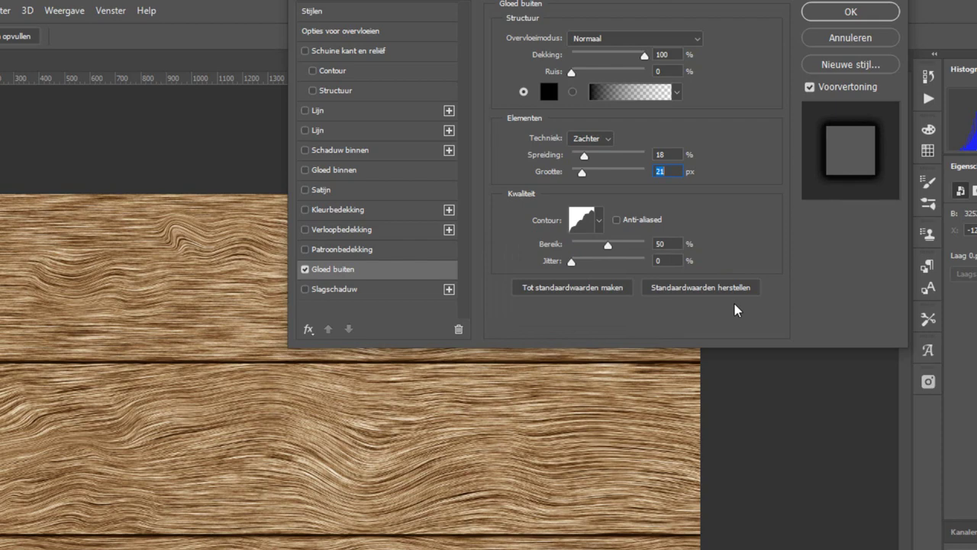
left_click(831, 23)
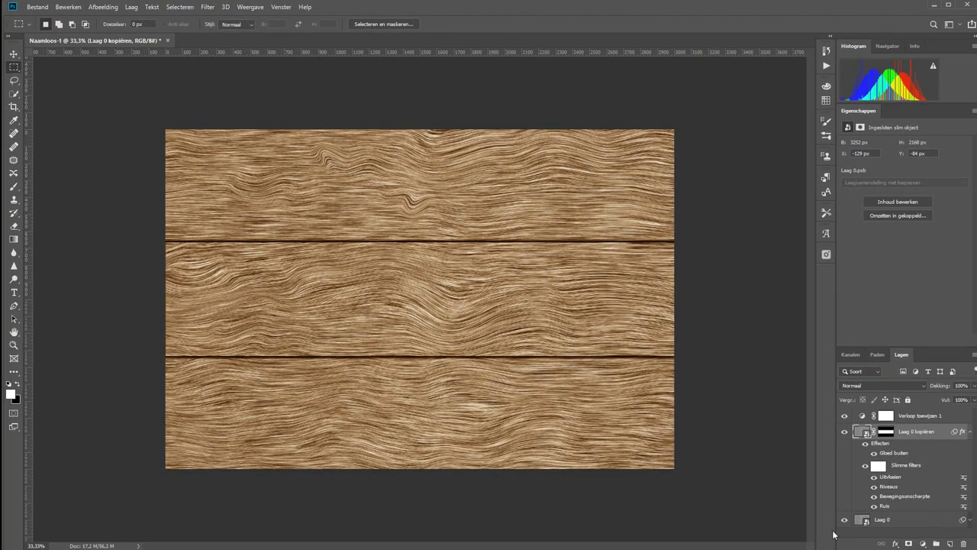
- Reverse the Gradient Map adjustment layer's gradient
left_click(862, 417)
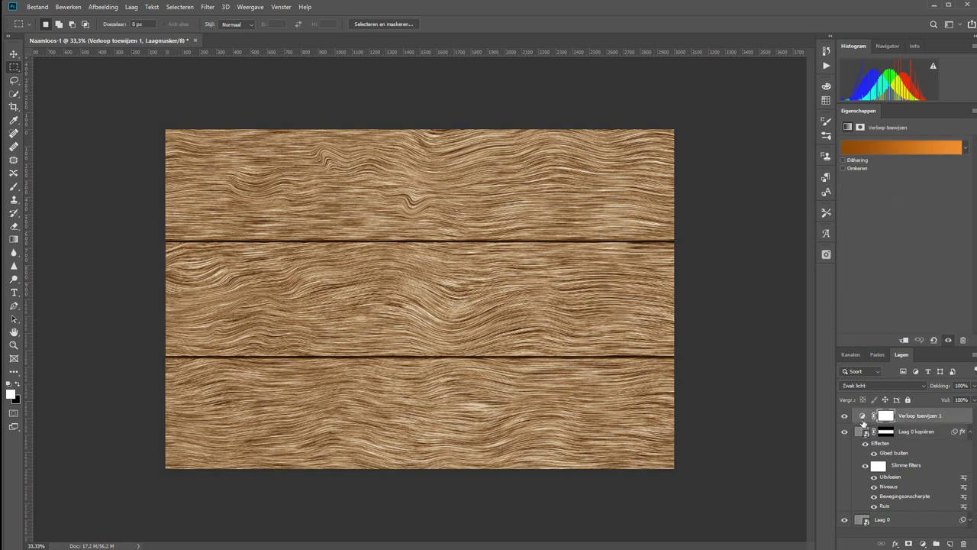
left_click(851, 169)
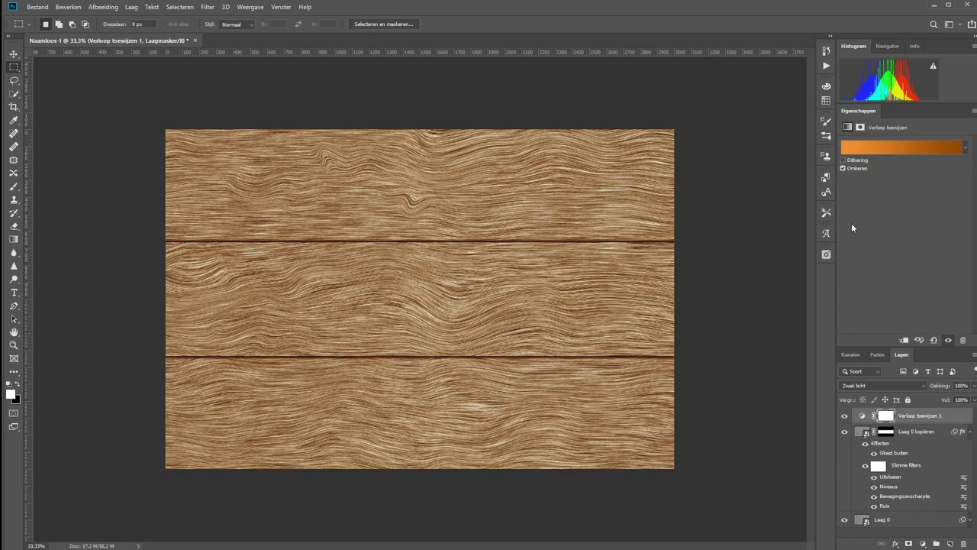
left_click(891, 147)
- Recolour the gradient stops: dark brown on the right, light brown on the left
left_click(283, 245)
left_click(94, 287)
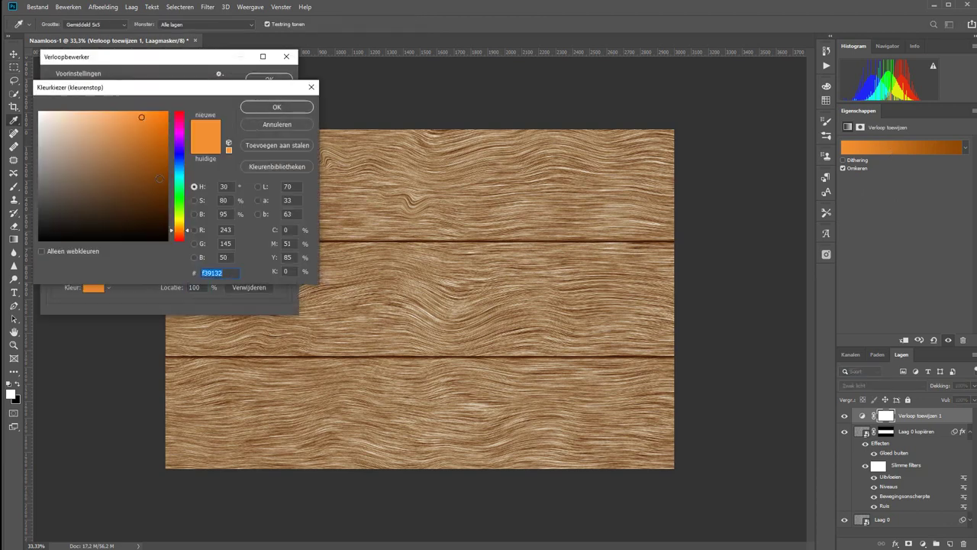
left_click(164, 169)
left_click(267, 108)
left_click(53, 245)
left_click(93, 287)
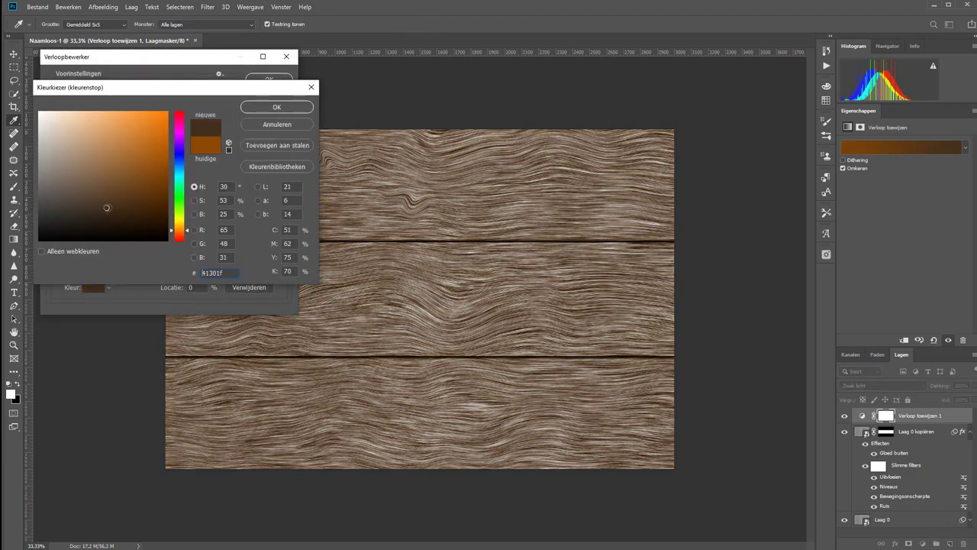
left_click(119, 141)
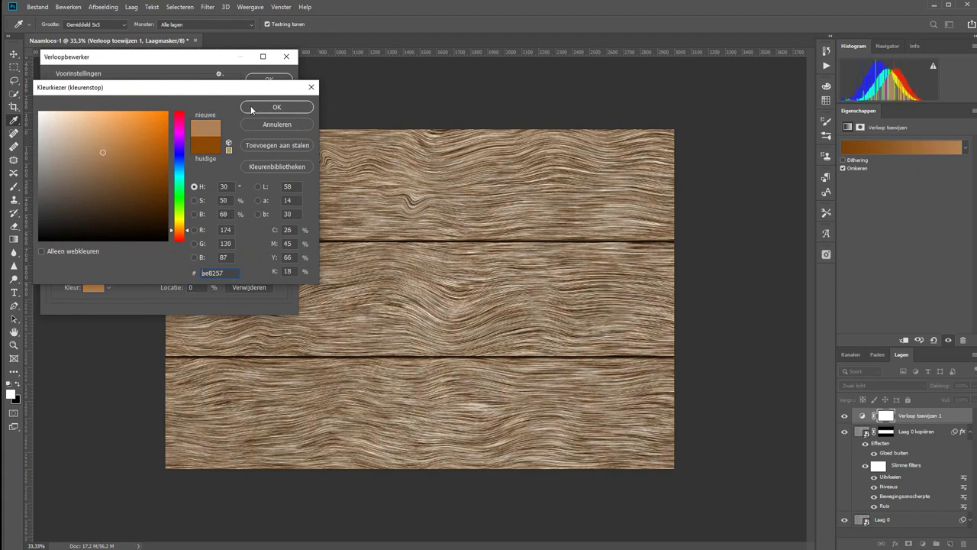
left_click(276, 107)
left_click(269, 81)
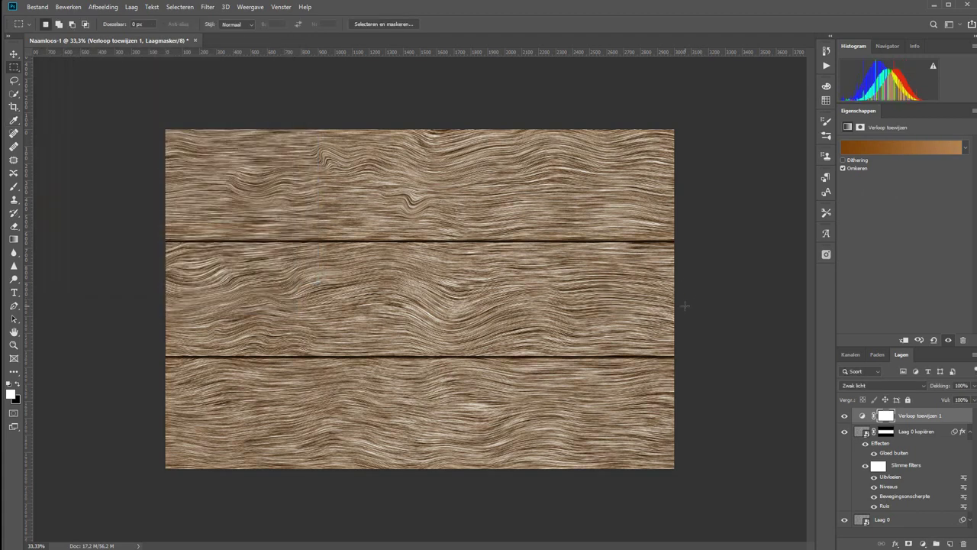